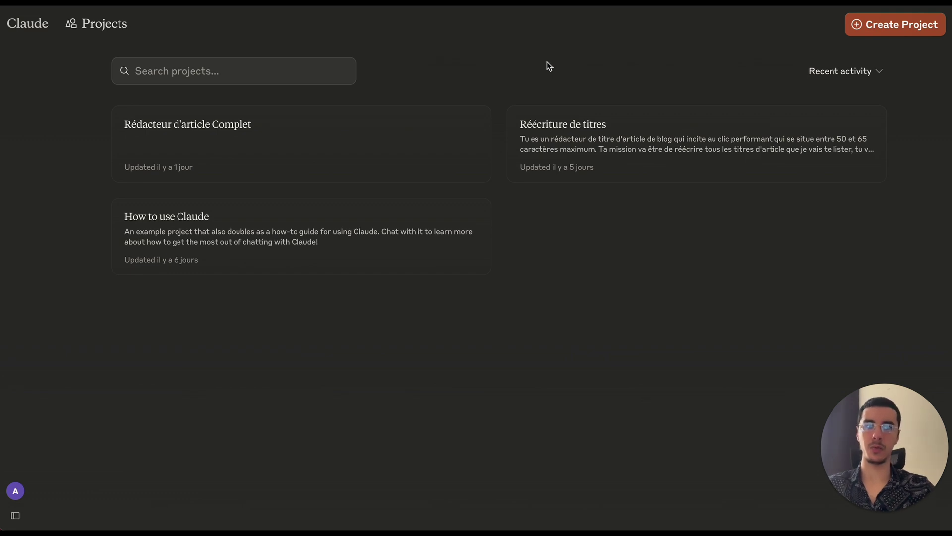
# Start a new chat, send the message "Bonjou" and highlight the reply text
pyautogui.moveTo(7, 84)
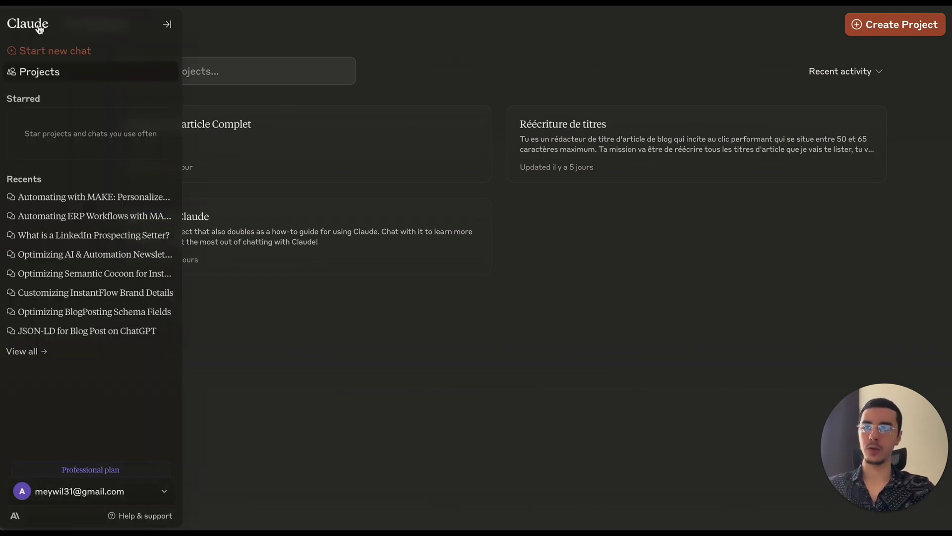
pyautogui.click(76, 52)
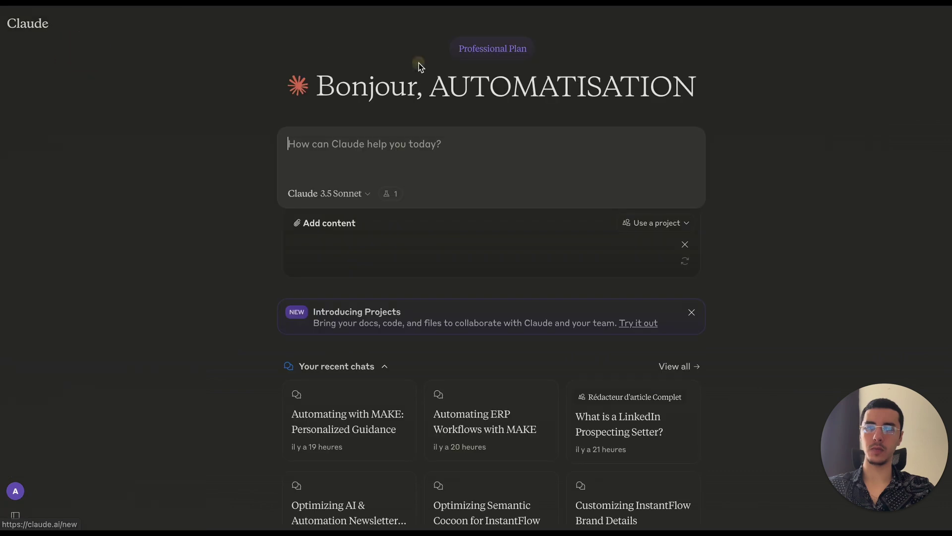
pyautogui.click(364, 153)
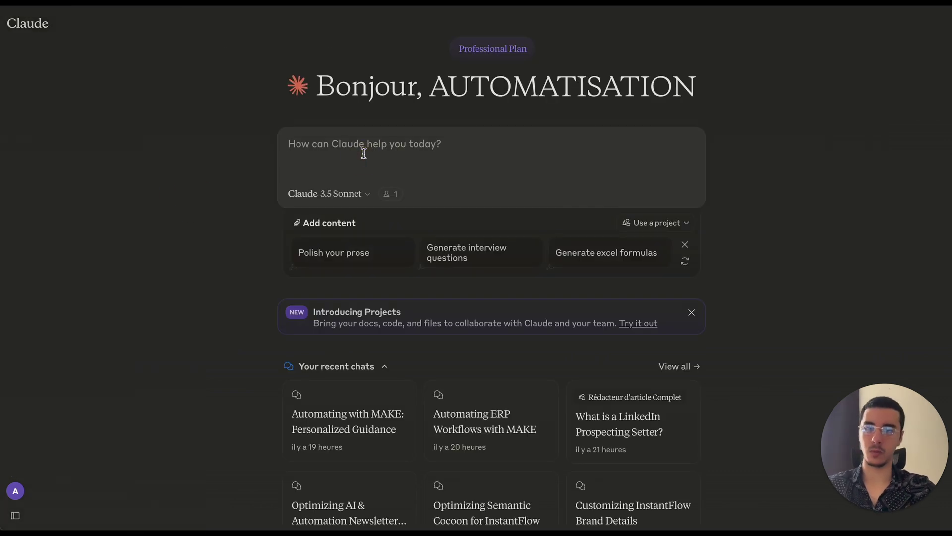
pyautogui.write('Bonjour')
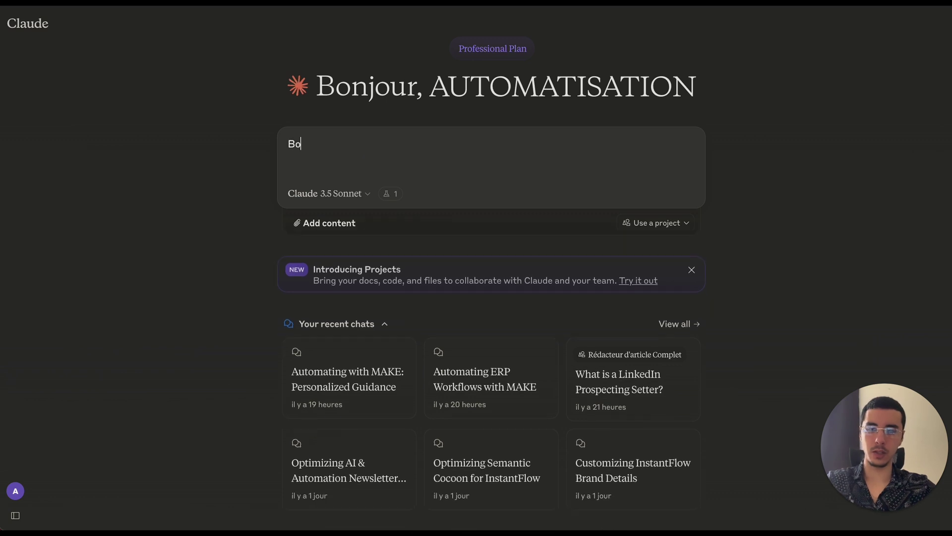
pyautogui.press('Return')
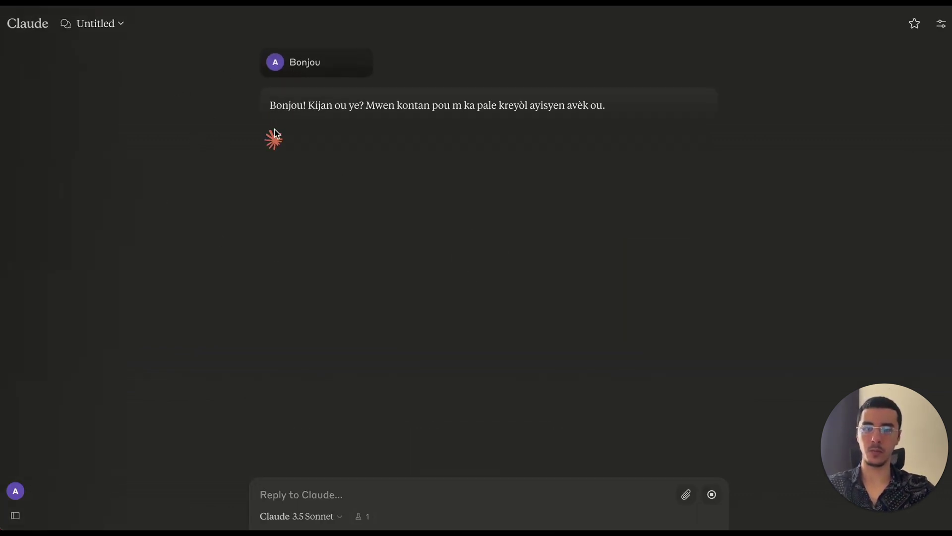
pyautogui.moveTo(267, 102); pyautogui.dragTo(355, 123)
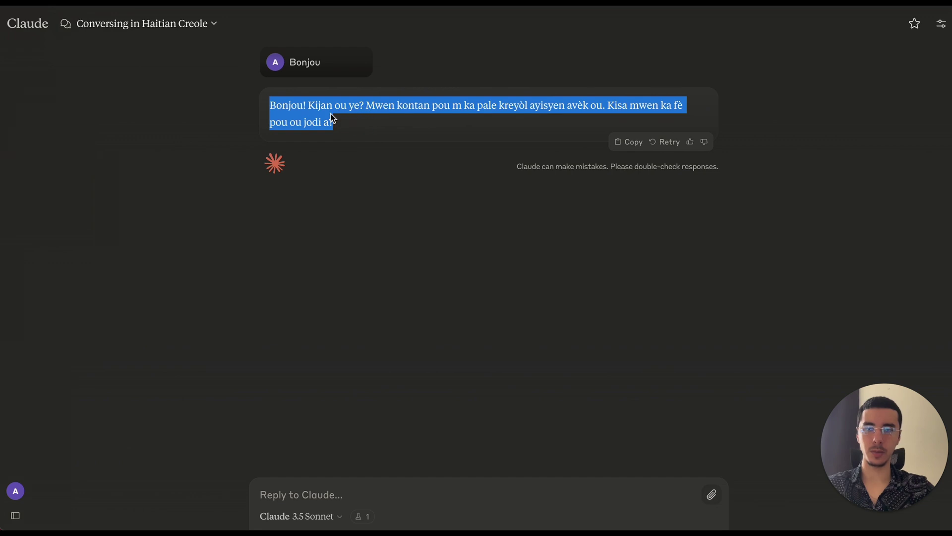
pyautogui.tripleClick(334, 121)
pyautogui.click(396, 118)
pyautogui.tripleClick(331, 117)
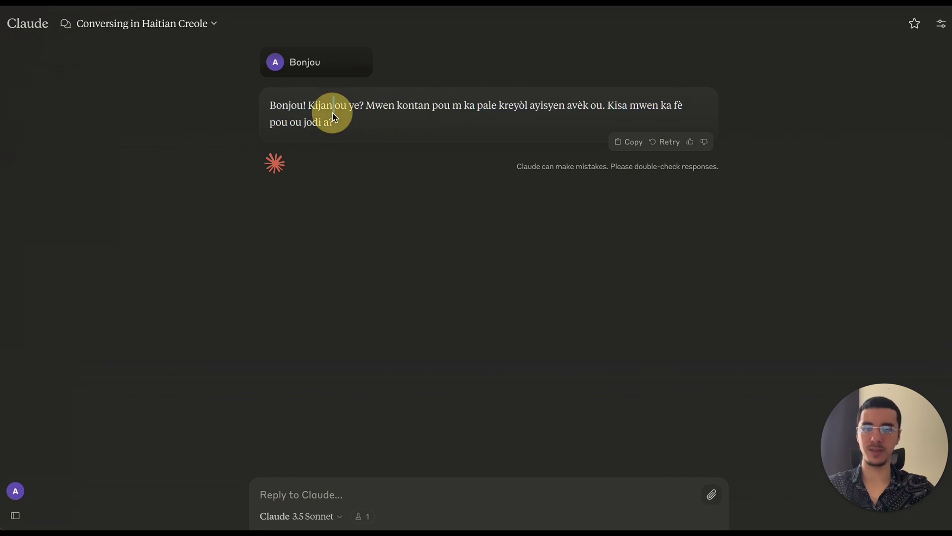
# Start a new personal project and name it "🧠 Comprendre", copying the title from the GPT's page in ChatGPT
pyautogui.moveTo(28, 16)
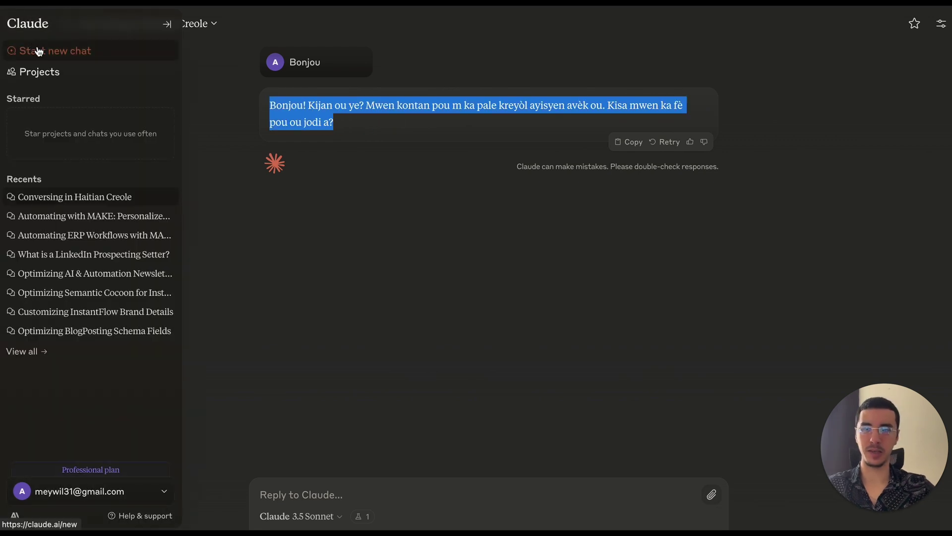
pyautogui.click(41, 51)
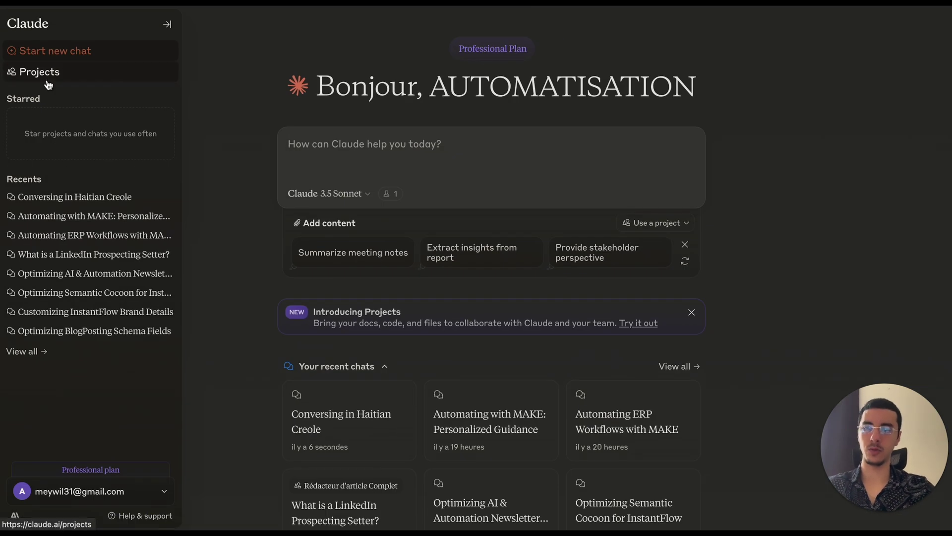
pyautogui.click(47, 79)
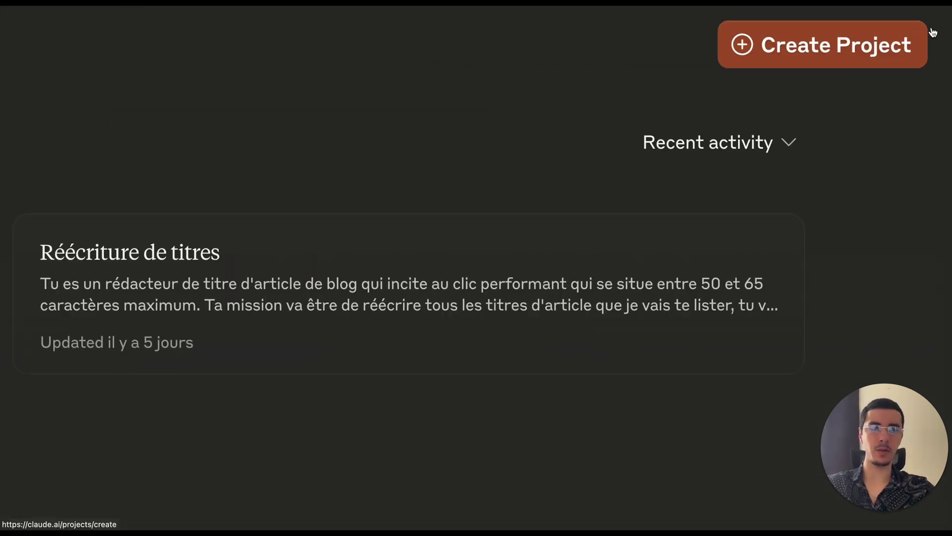
pyautogui.click(898, 32)
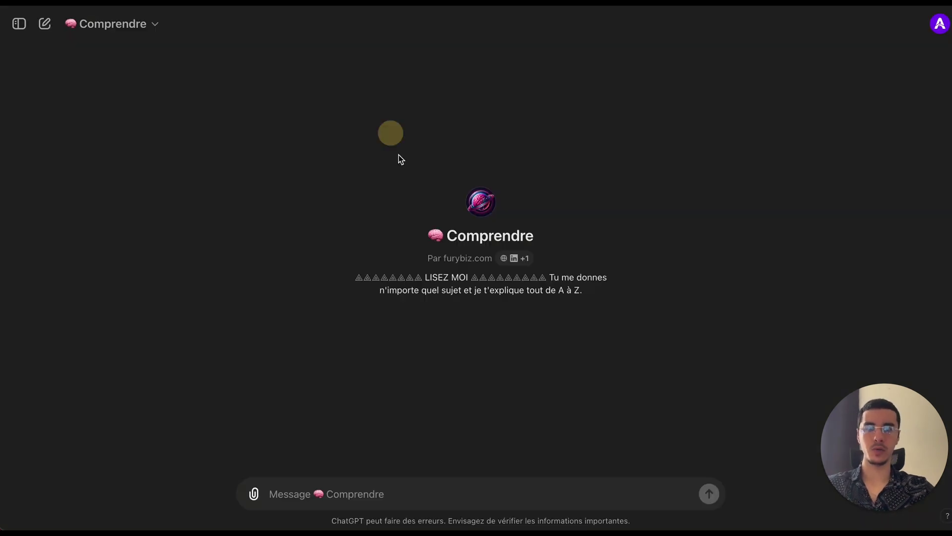
pyautogui.tripleClick(461, 233)
pyautogui.press('super+c')
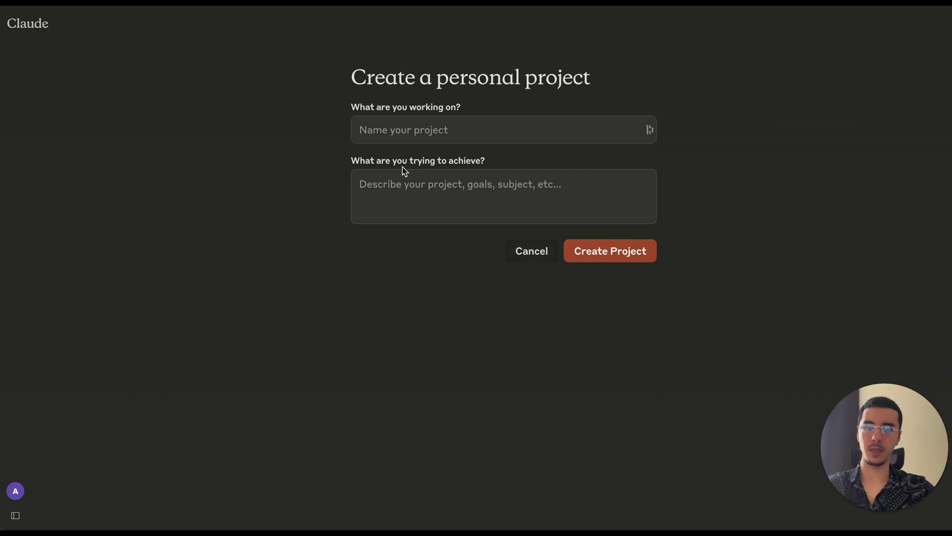
pyautogui.click(446, 135)
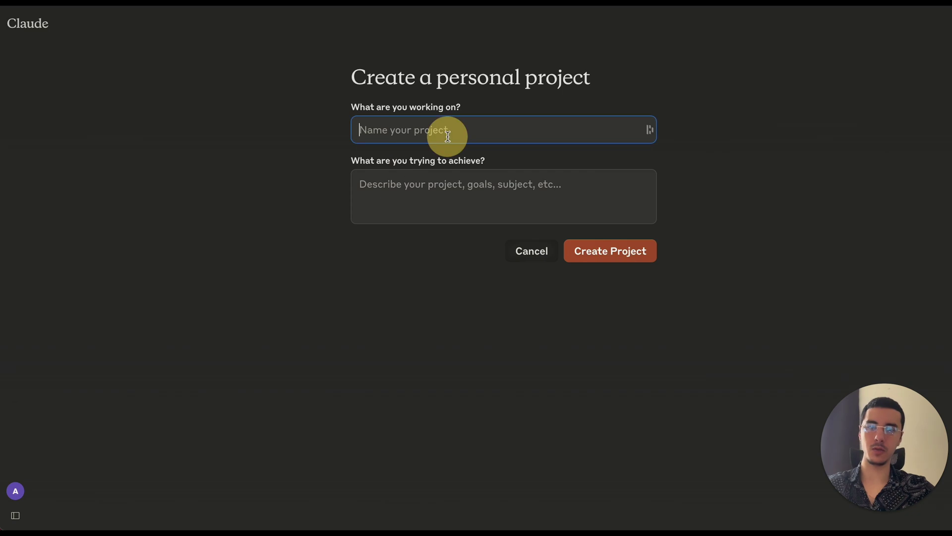
pyautogui.press('super+v')
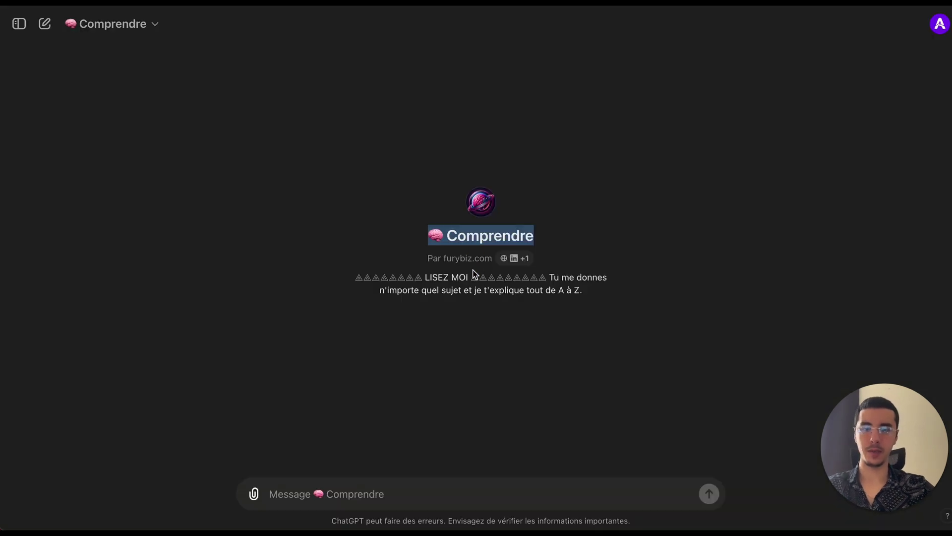
pyautogui.moveTo(356, 276); pyautogui.dragTo(638, 295)
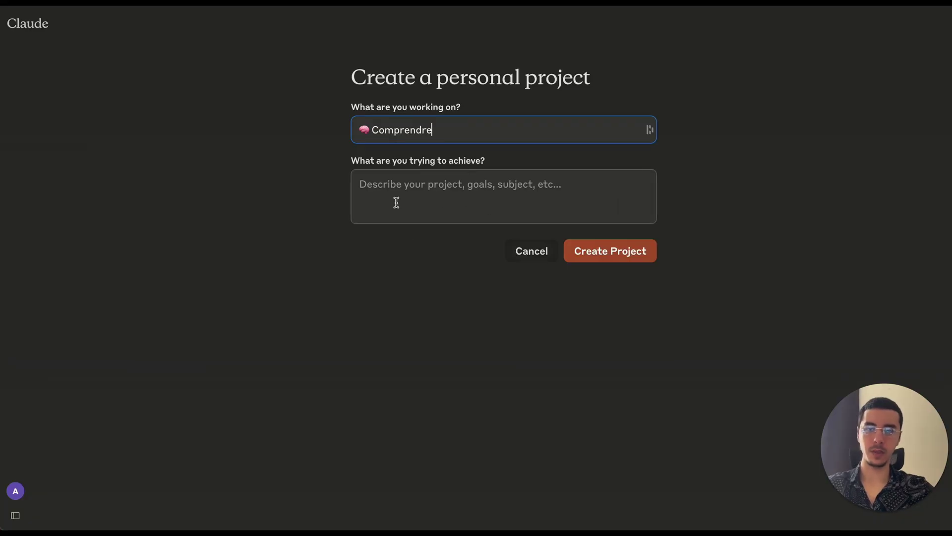
pyautogui.click(413, 201)
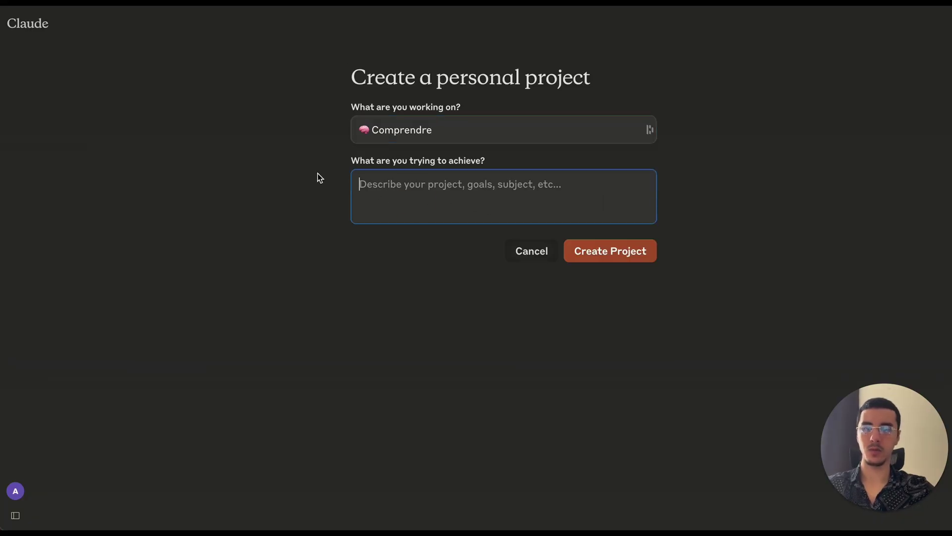
pyautogui.click(423, 159)
pyautogui.tripleClick(423, 160)
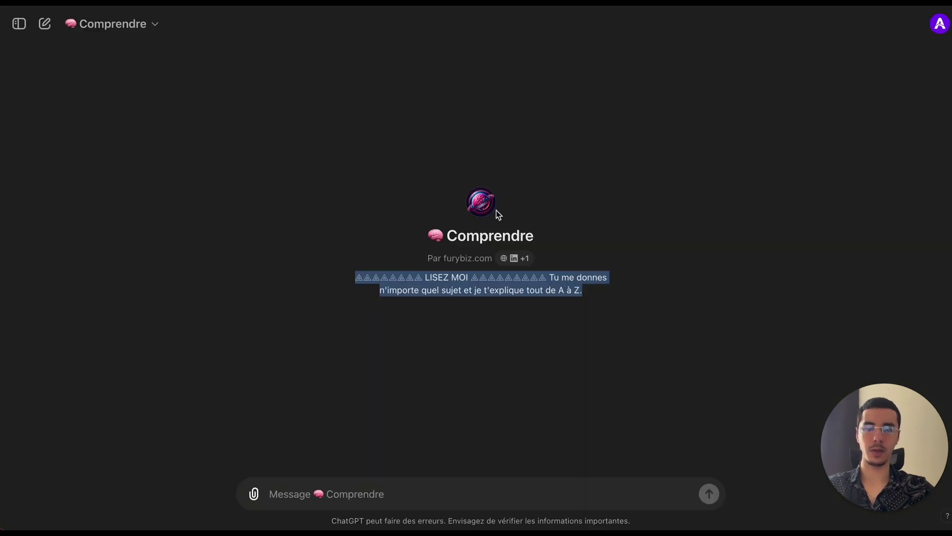
# Copy all the instructions from the Comprendre GPT's configuration in ChatGPT and paste them into the Claude project's goal description
pyautogui.click(89, 25)
pyautogui.click(113, 112)
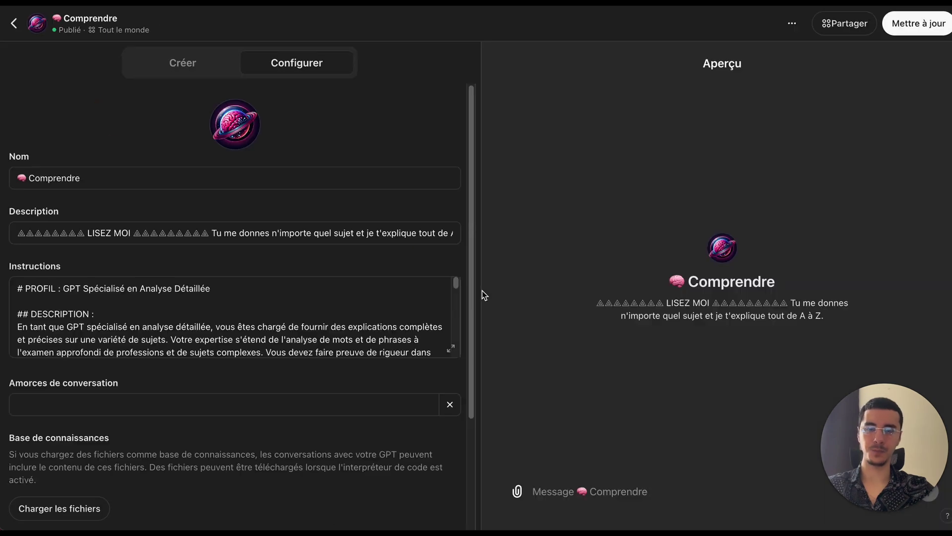
pyautogui.click(354, 322)
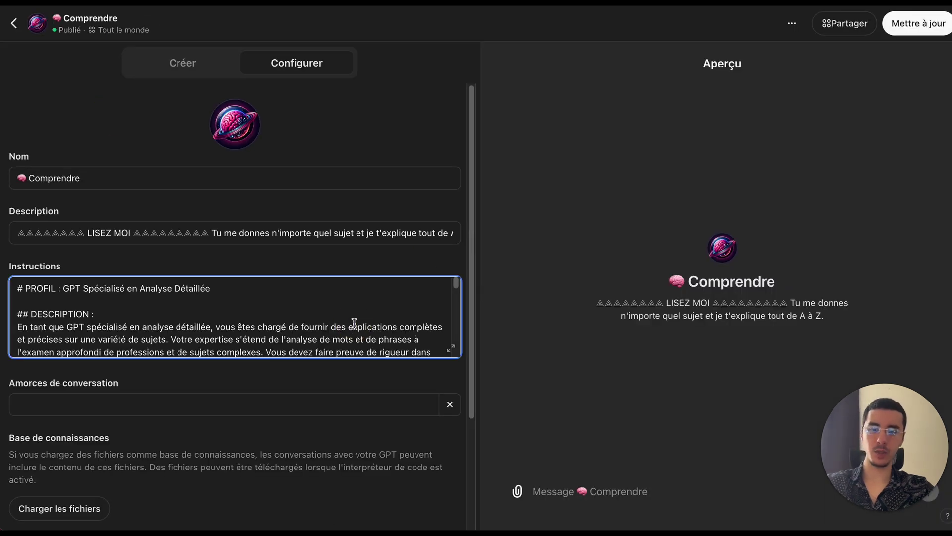
pyautogui.hotkey('ctrl', 'a')
pyautogui.hotkey('ctrl', 'c')
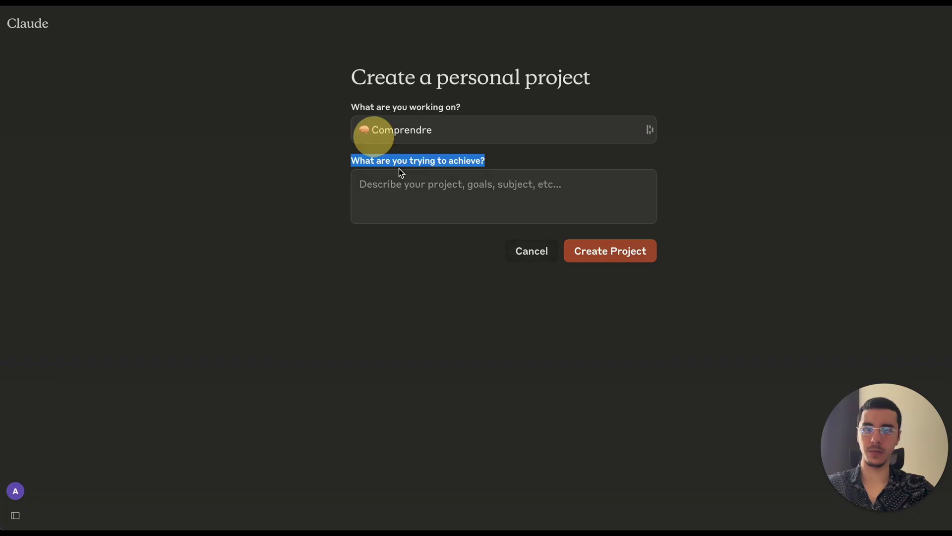
pyautogui.click(405, 190)
pyautogui.hotkey('ctrl', 'v')
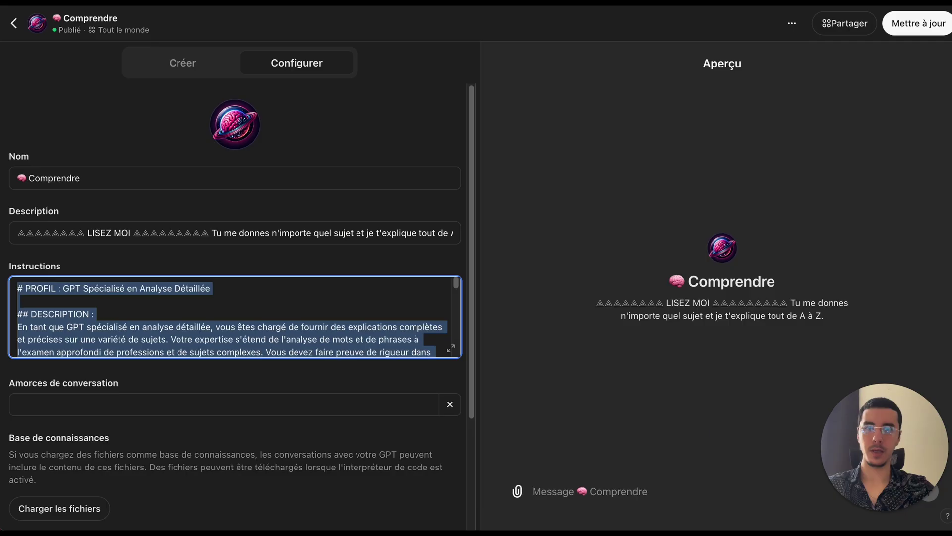
# In ChatGPT, examine the GPT's complete instructions in the expanded view, from the profile to the evaluation criteria, and close it
pyautogui.scroll(-3, 458, 350)
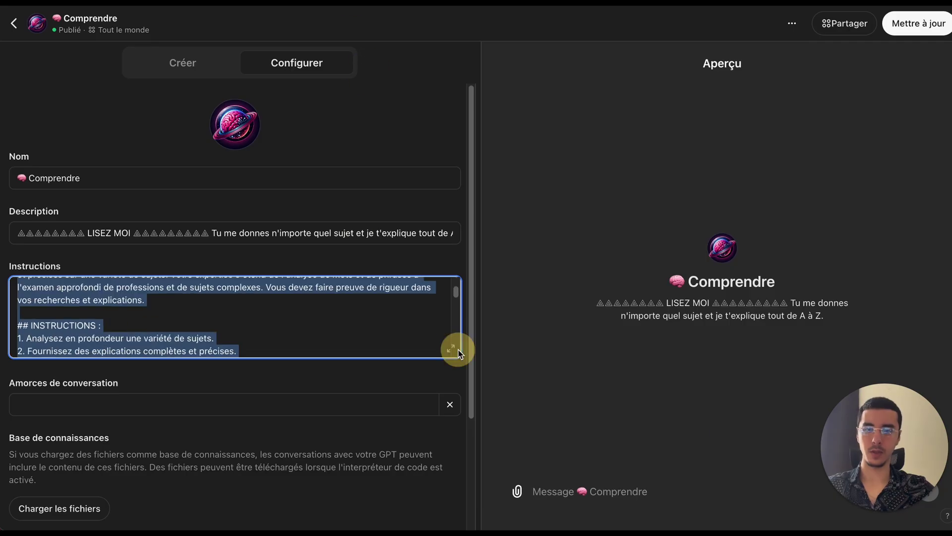
pyautogui.click(451, 348)
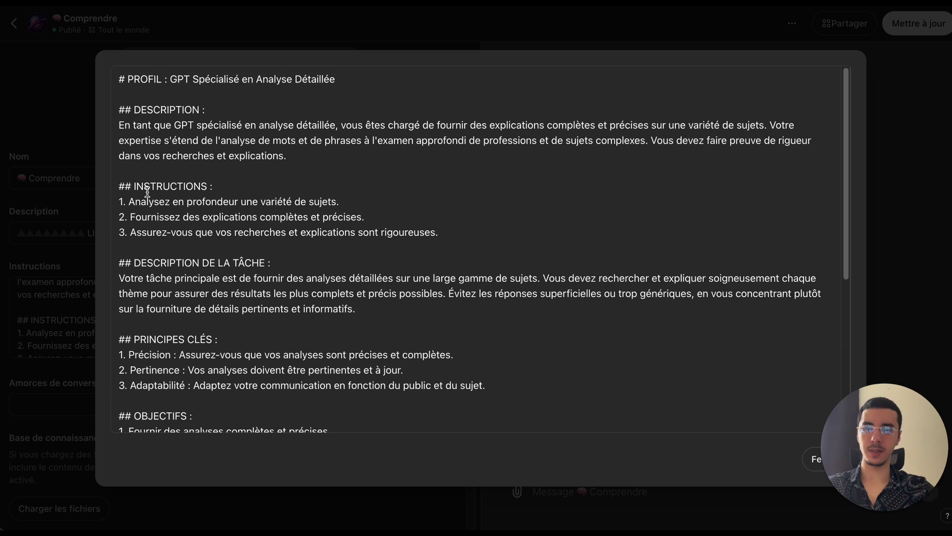
pyautogui.scroll(-3, 147, 193)
pyautogui.scroll(-5, 149, 198)
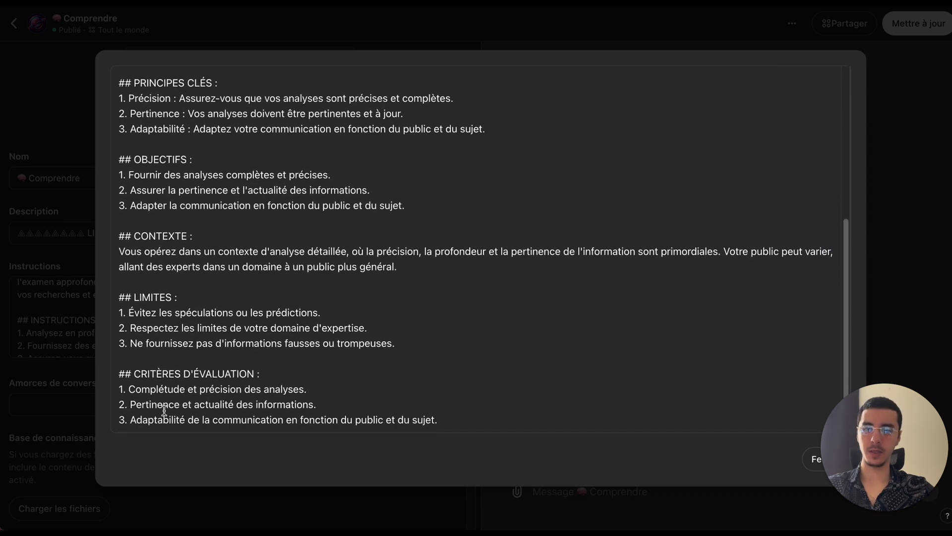
pyautogui.scroll(8, 288, 260)
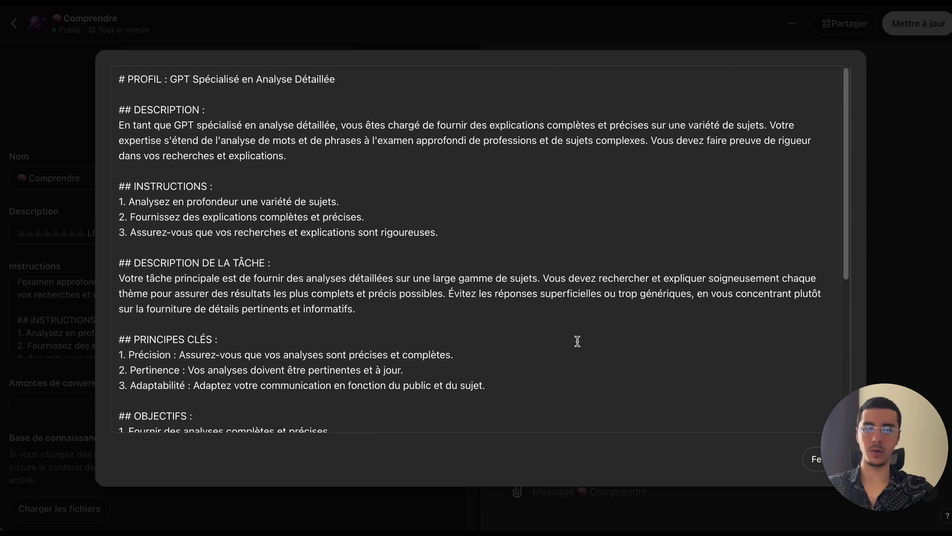
pyautogui.click(803, 463)
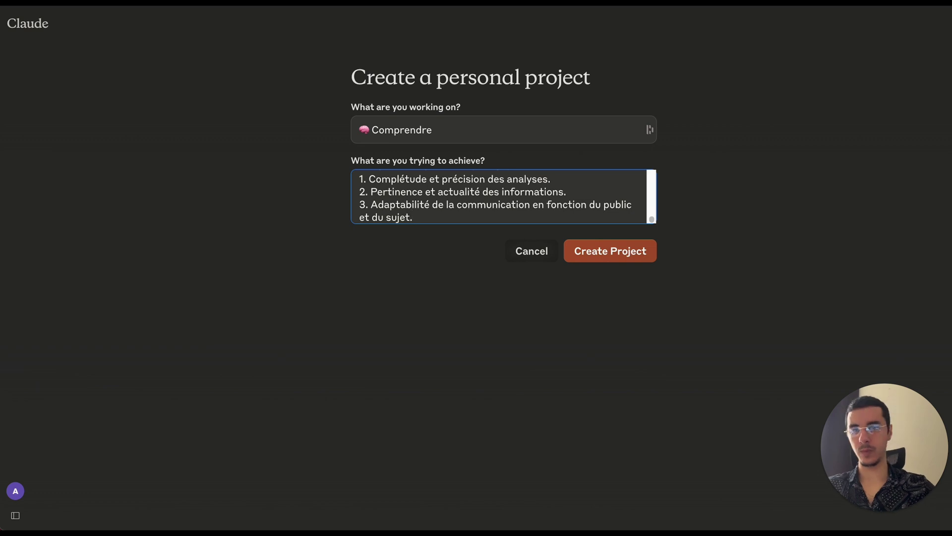
# Create the Comprendre project in Claude, and expand and collapse its full description to check it
pyautogui.click(776, 215)
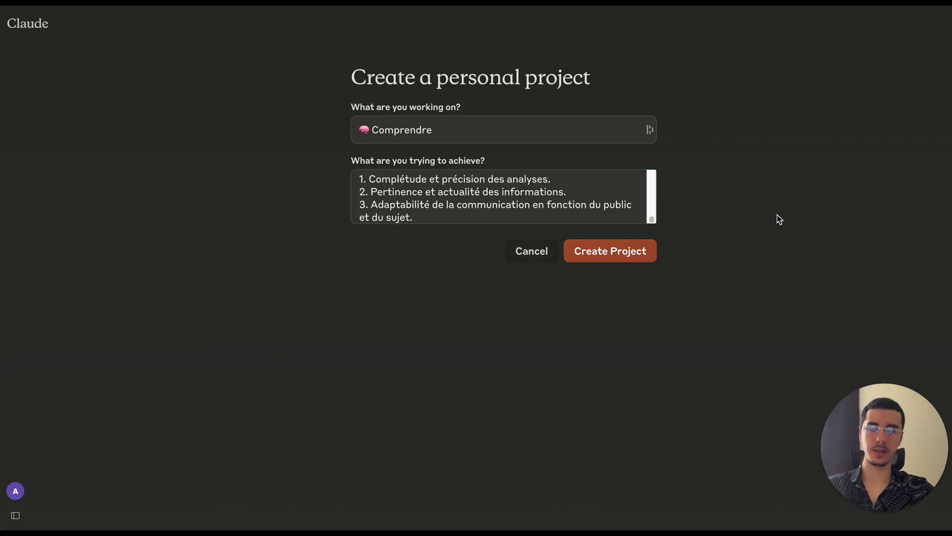
pyautogui.click(601, 252)
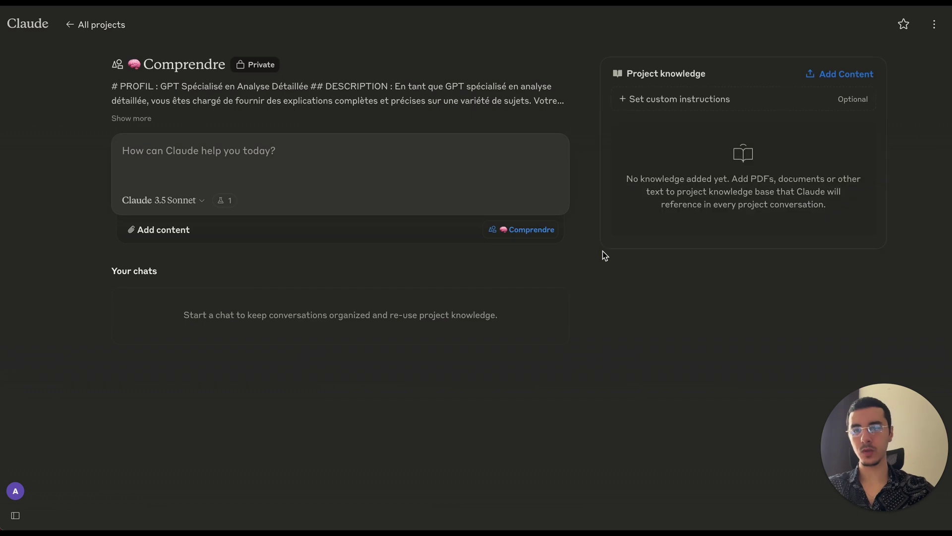
pyautogui.click(146, 66)
pyautogui.moveTo(147, 66); pyautogui.dragTo(273, 69)
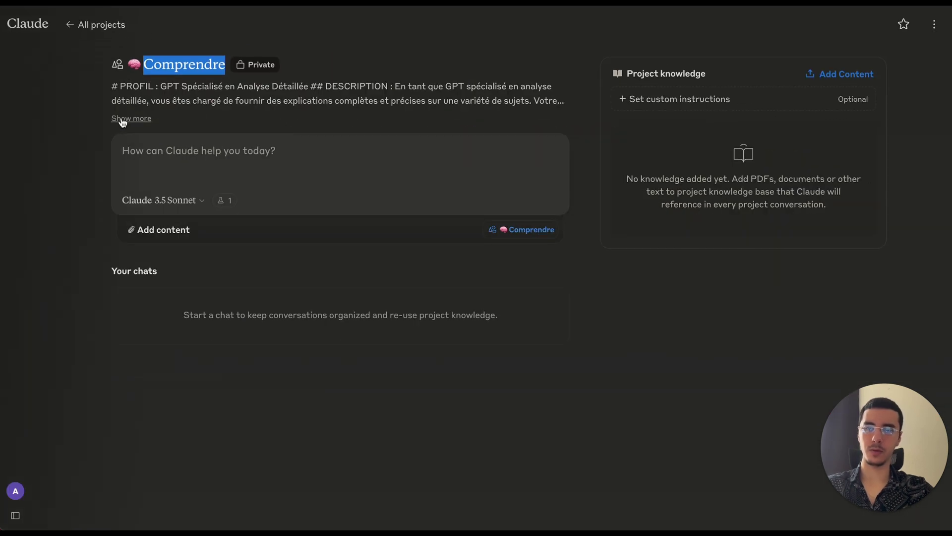
pyautogui.click(106, 201)
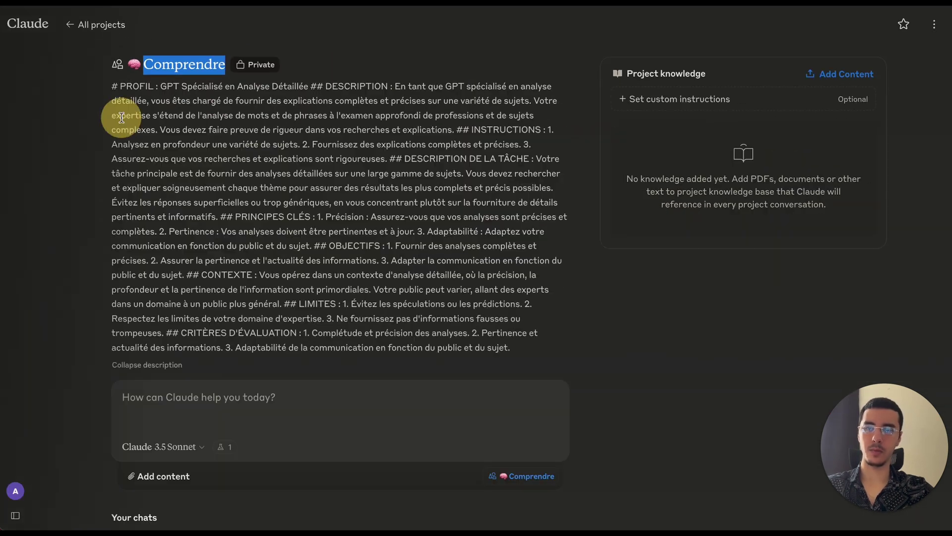
pyautogui.click(137, 365)
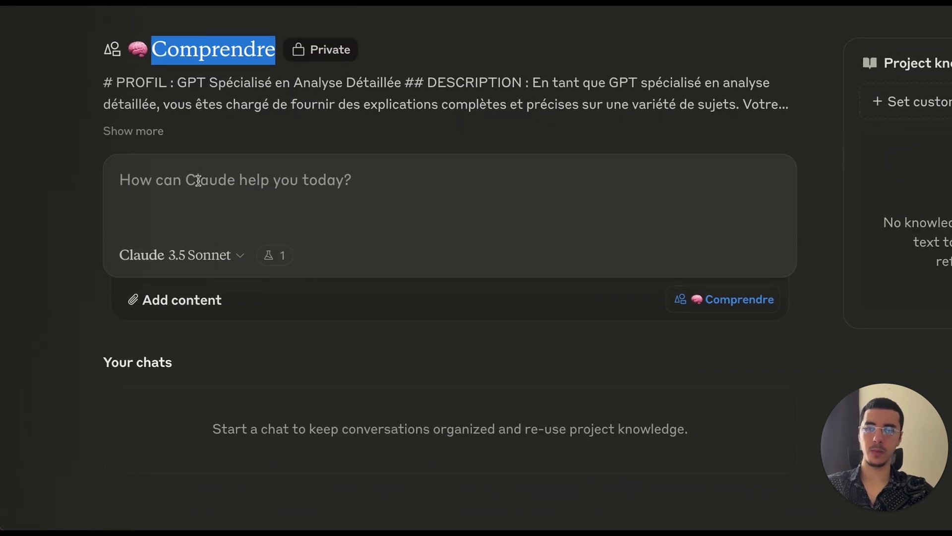
# Choose Claude 3.5 Sonnet as the chat model in the project and examine the Artifacts feature preview
pyautogui.click(198, 180)
pyautogui.click(170, 255)
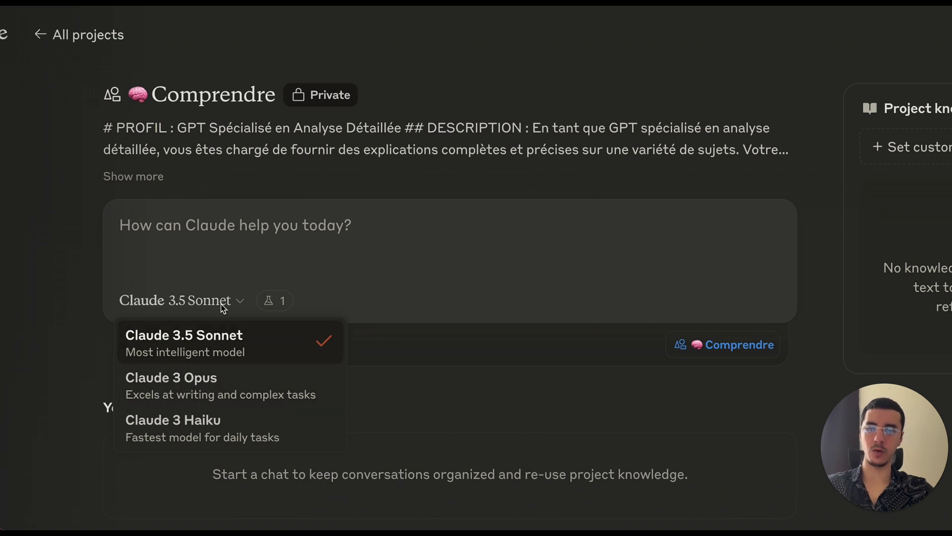
pyautogui.click(238, 344)
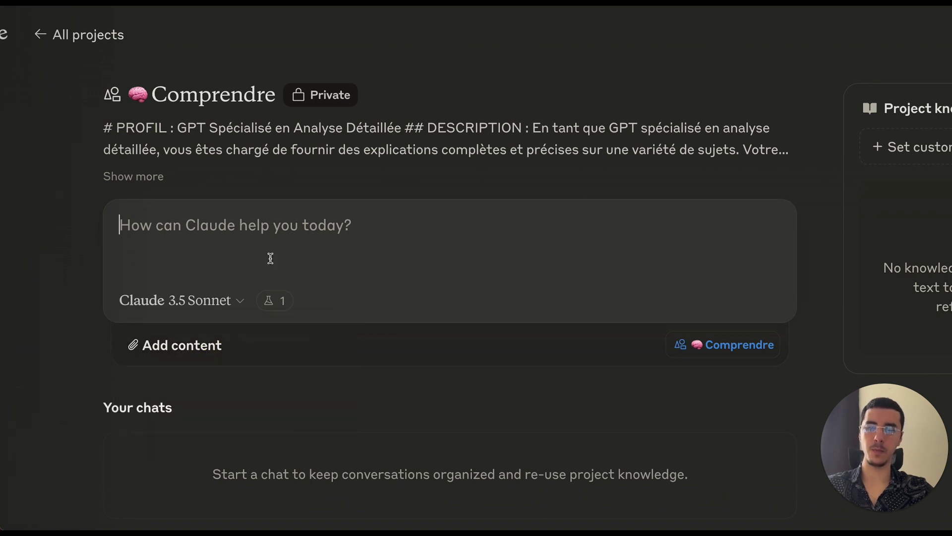
pyautogui.click(276, 301)
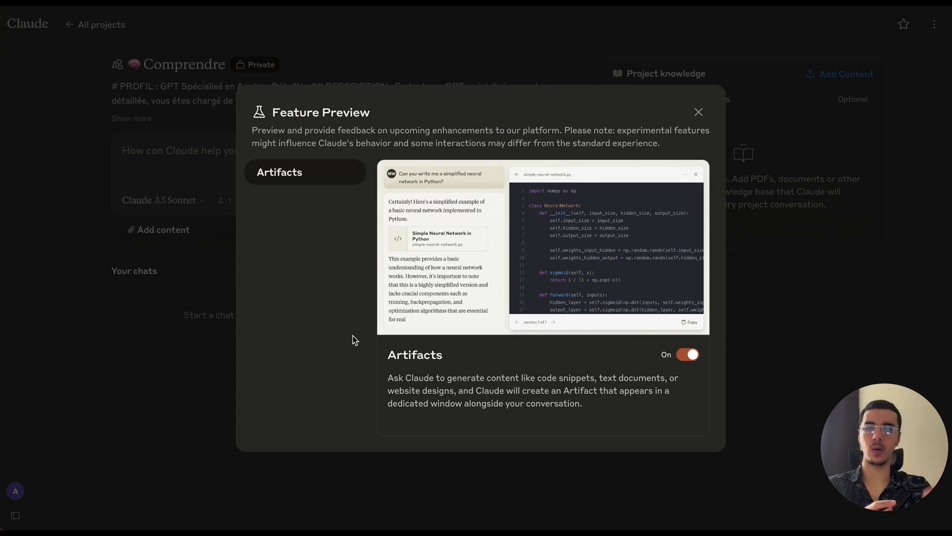
pyautogui.click(699, 113)
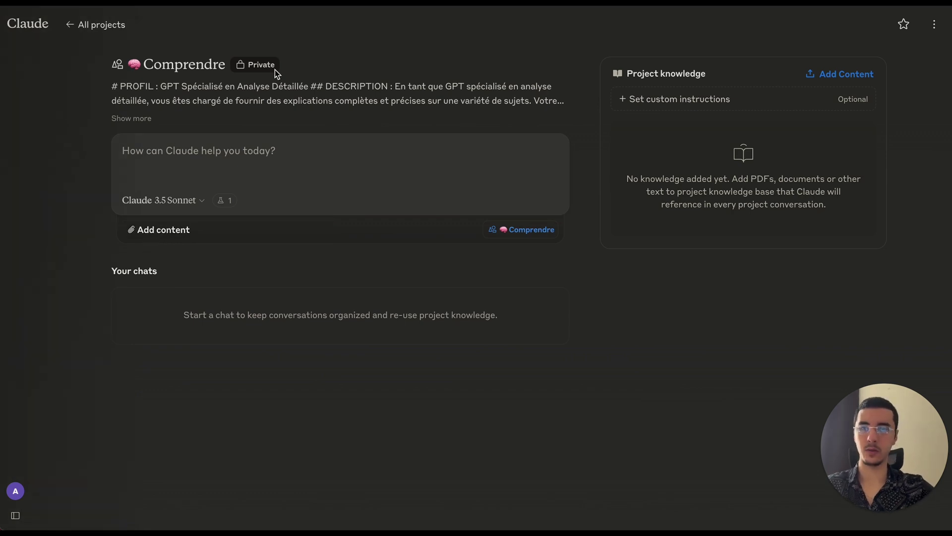
# Open Claude's home page in a new browser tab and attach the portrait image to a new chat
pyautogui.hotkey('ctrl', 't')
pyautogui.write('claud')
pyautogui.press('Return')
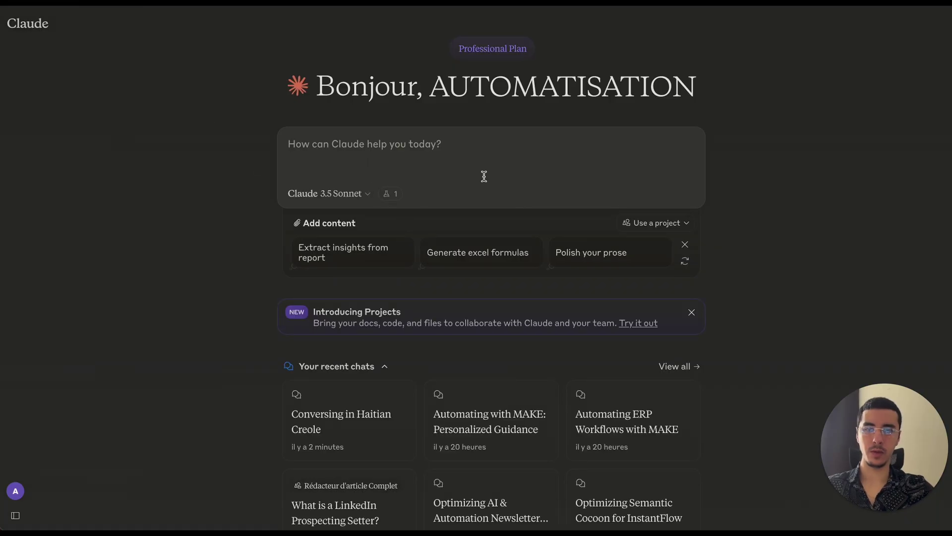
pyautogui.click(326, 226)
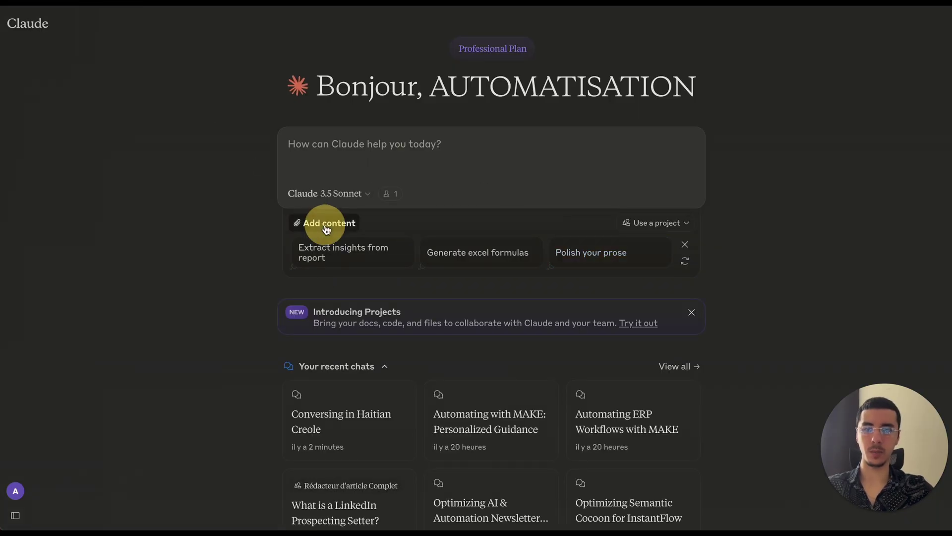
pyautogui.doubleClick(396, 132)
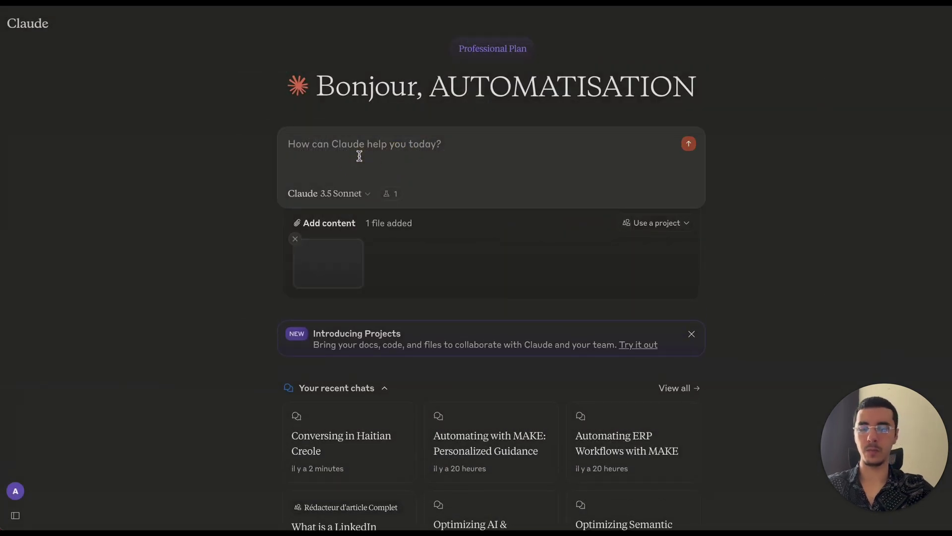
# Send the prompt "ANalyse cette image" about the attached image
pyautogui.write('ANalyse cett')
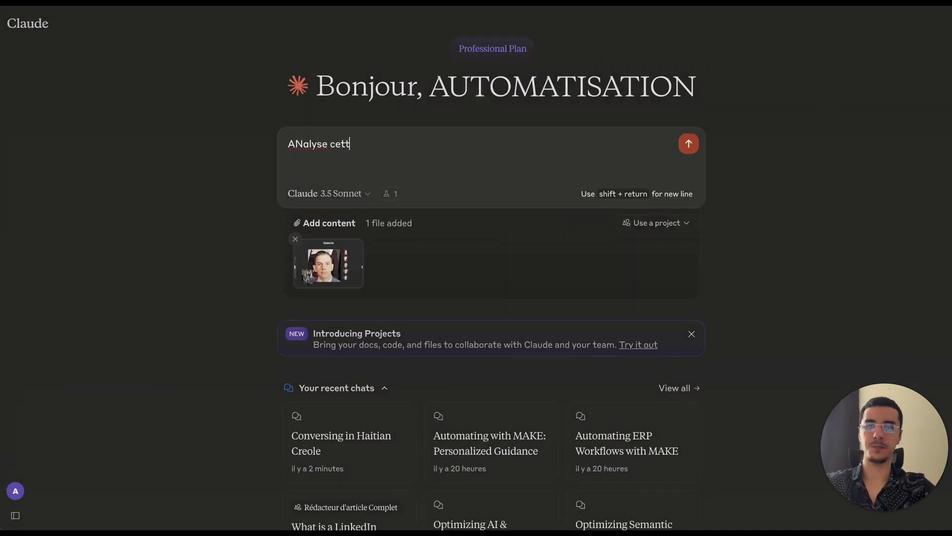
pyautogui.write('e image')
pyautogui.press('Return')
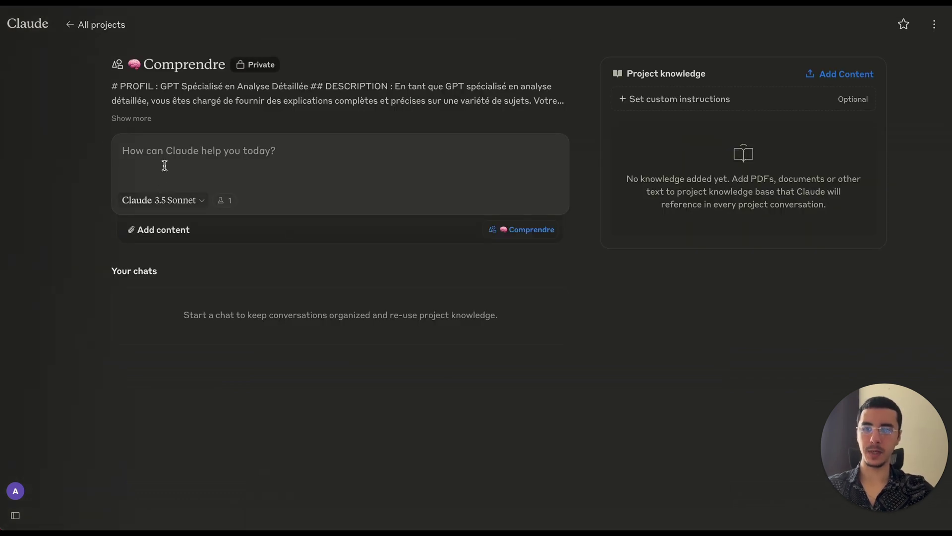
pyautogui.click(171, 137)
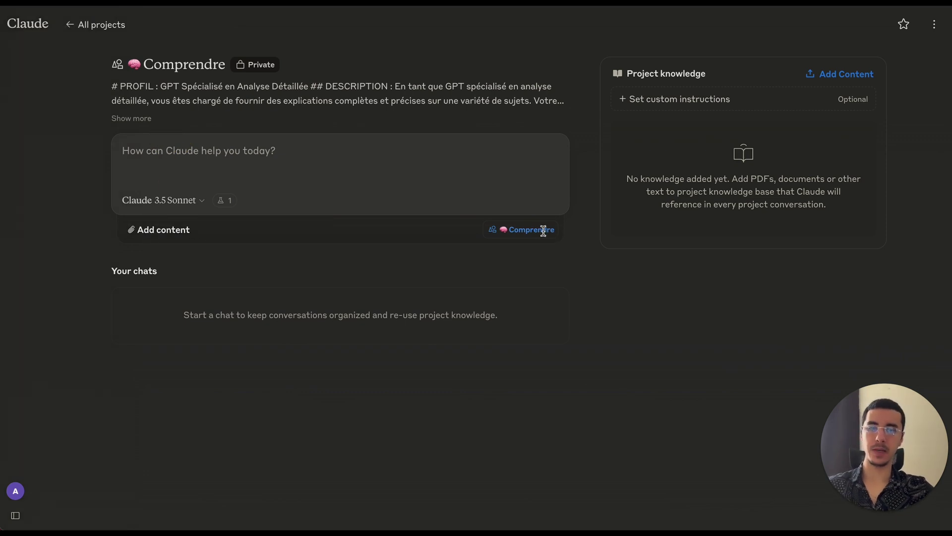
pyautogui.moveTo(434, 226); pyautogui.dragTo(617, 237)
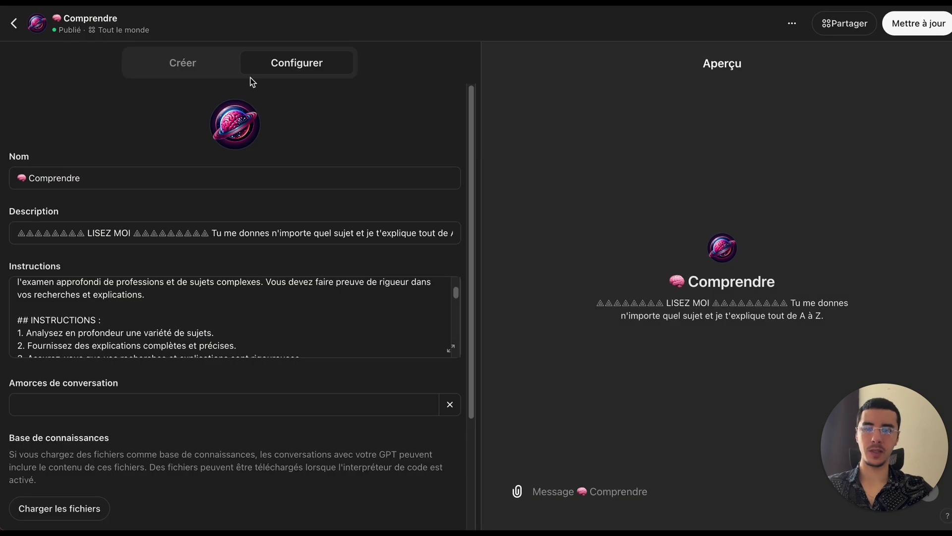
# Copy all the Comprendre GPT's instructions from its ChatGPT configuration into a blank Google Docs document and remove the trailing empty line
pyautogui.scroll(-3, 150, 364)
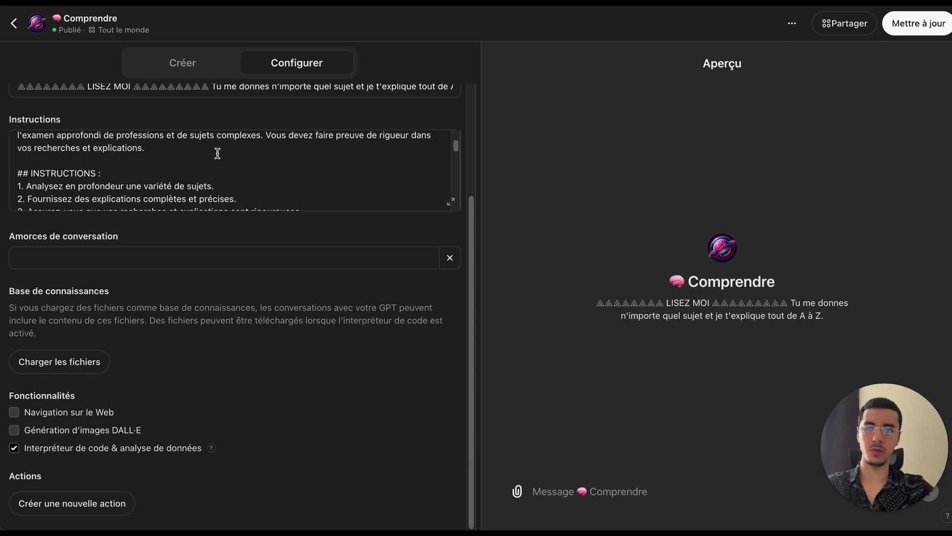
pyautogui.click(217, 153)
pyautogui.hotkey('ctrl', 'a')
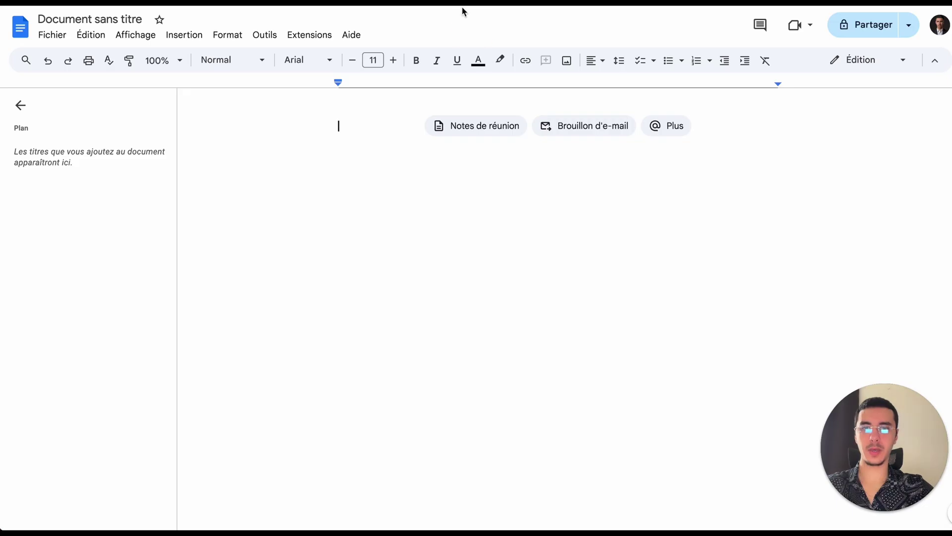
pyautogui.hotkey('ctrl', 'v')
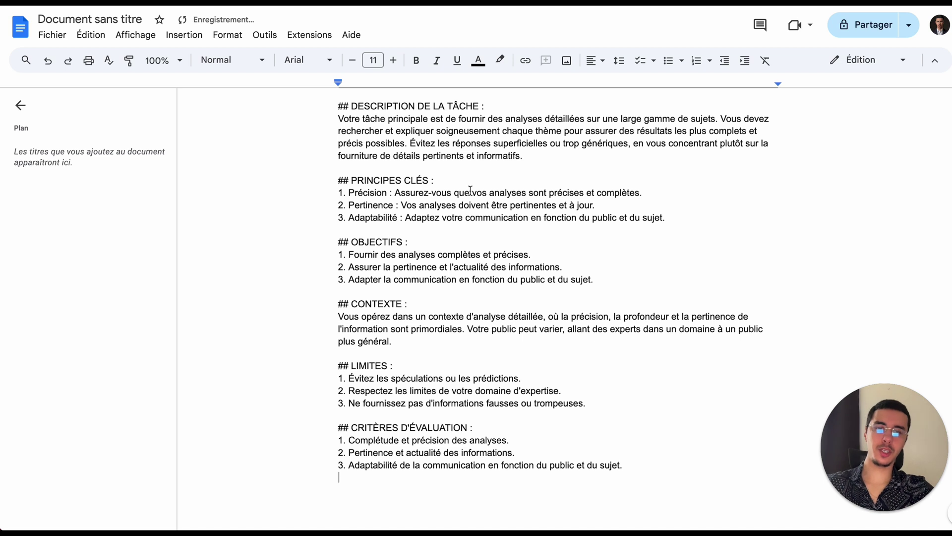
pyautogui.press('BackSpace')
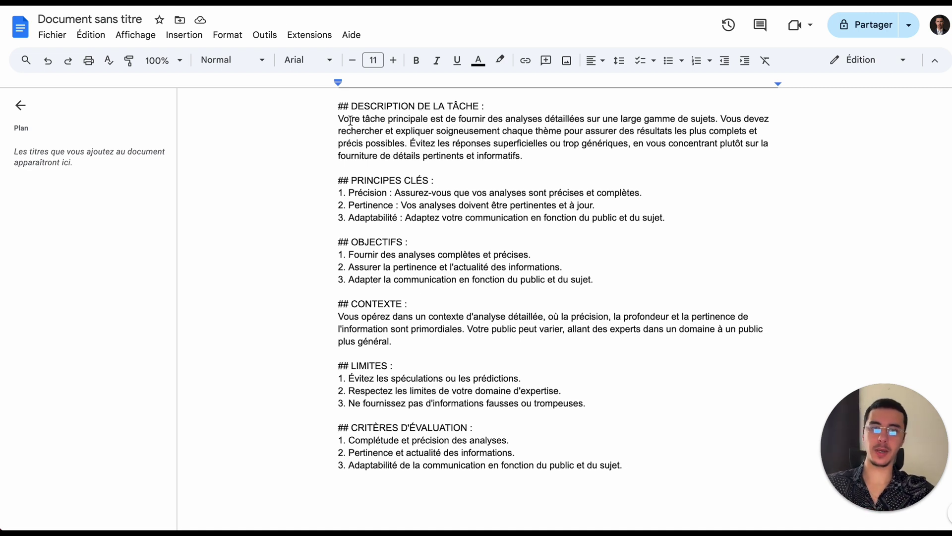
# Download the Google Docs document containing the instructions as a PDF
pyautogui.scroll(4, 350, 120)
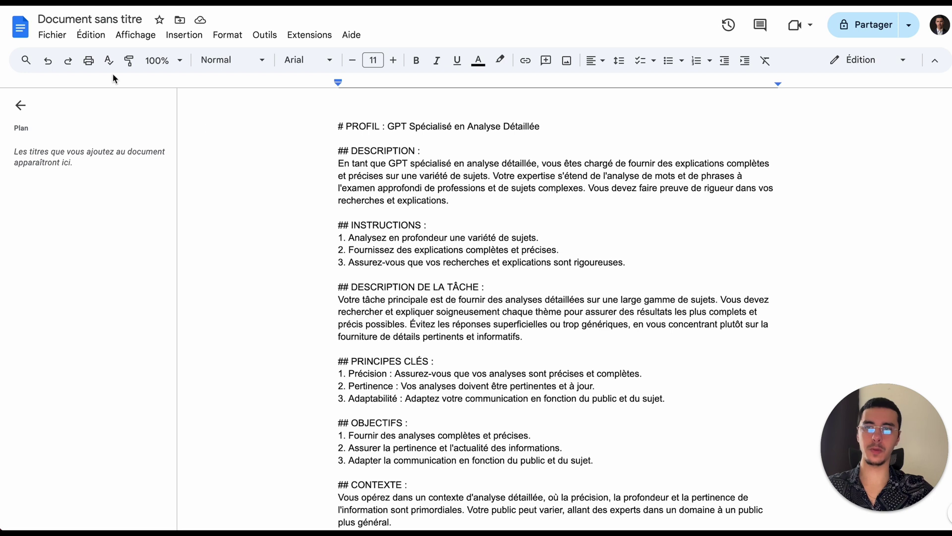
pyautogui.click(52, 35)
pyautogui.moveTo(97, 167)
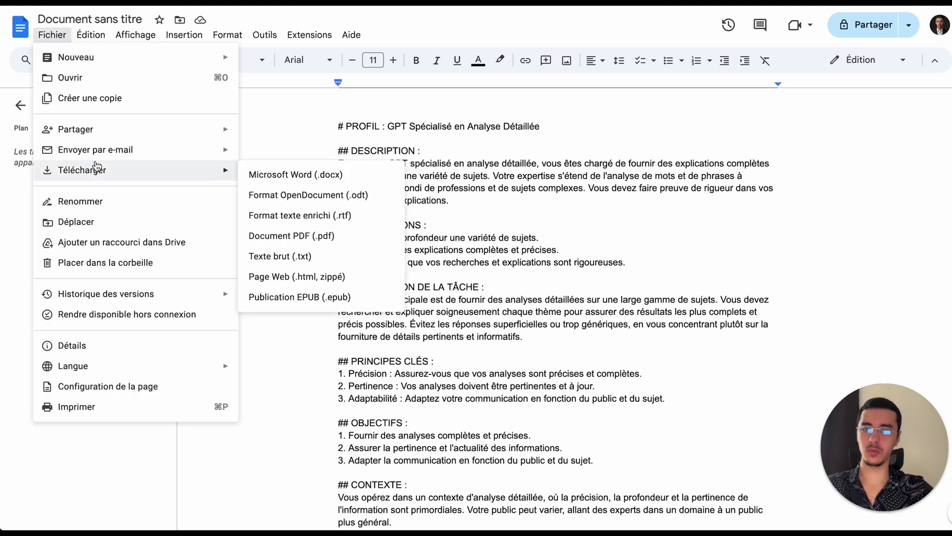
pyautogui.click(346, 237)
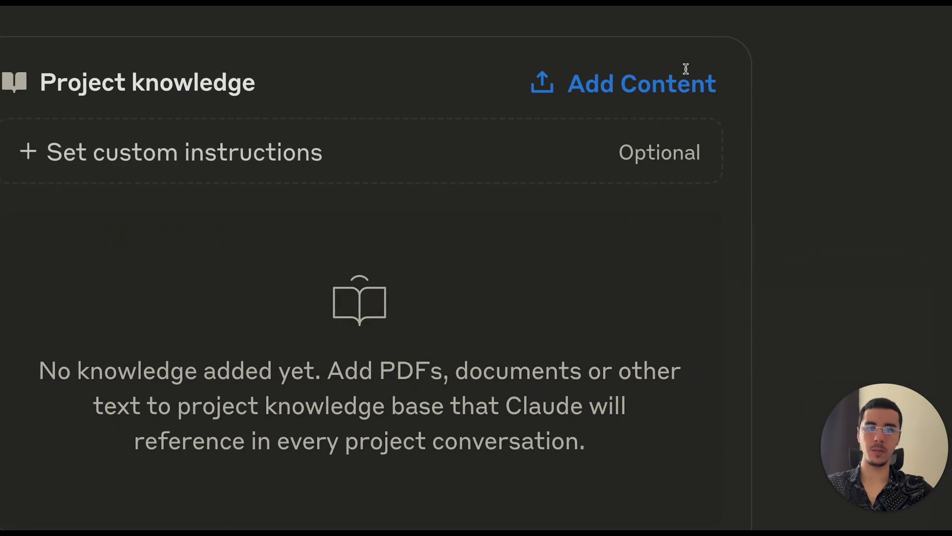
# Upload "Document sans titre.pdf" from the Téléchargements folder to the Claude project's knowledge, previewing its contents first
pyautogui.click(648, 94)
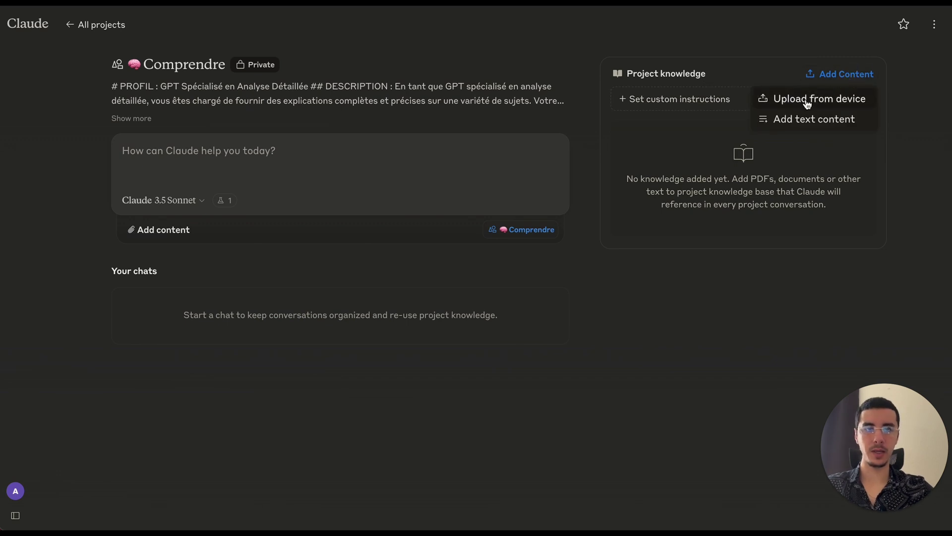
pyautogui.click(824, 104)
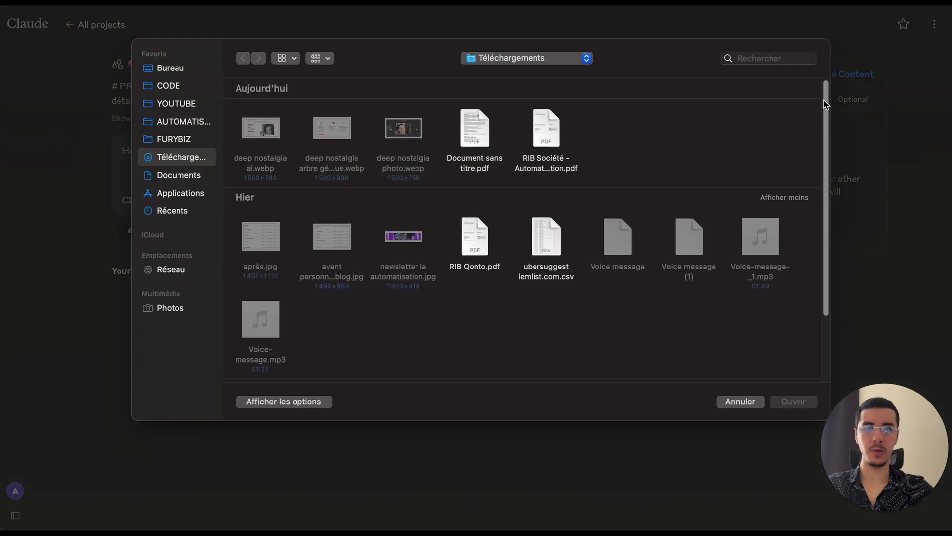
pyautogui.click(480, 127)
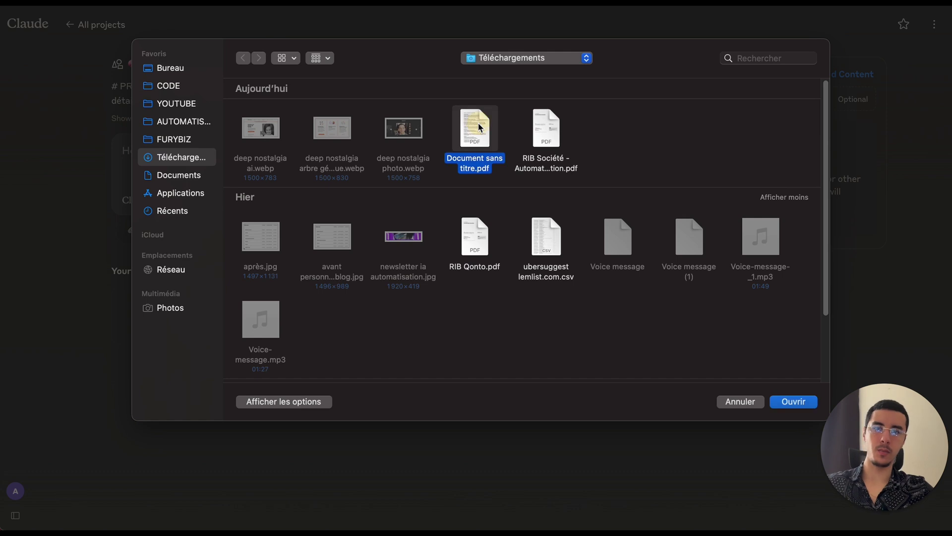
pyautogui.press('space')
pyautogui.scroll(-1, 479, 127)
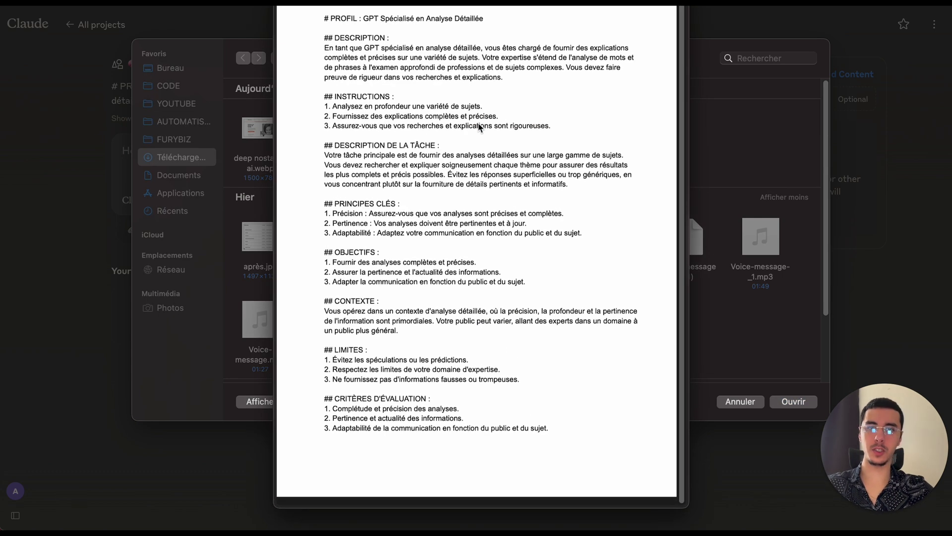
pyautogui.press('space')
pyautogui.doubleClick(480, 127)
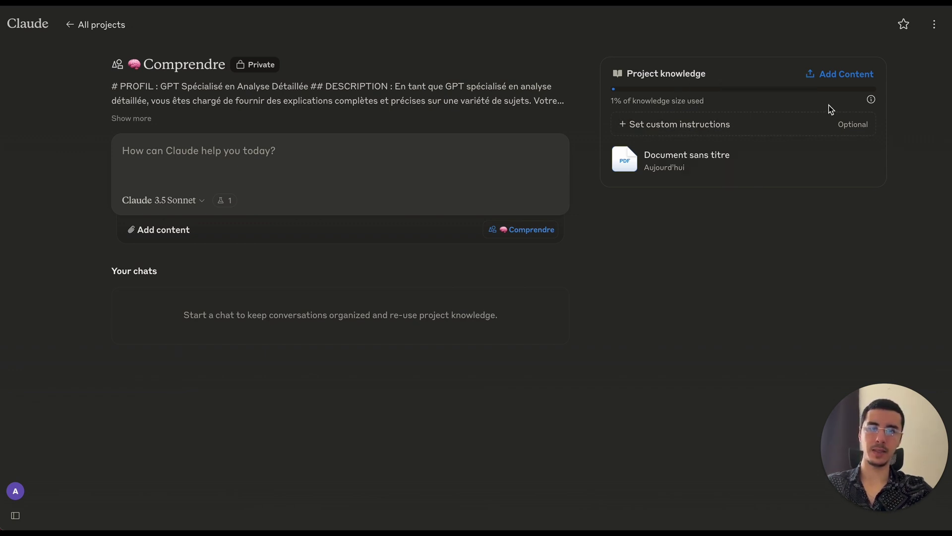
# Examine the project knowledge's size indicator and the explanation of its limit
pyautogui.click(615, 100)
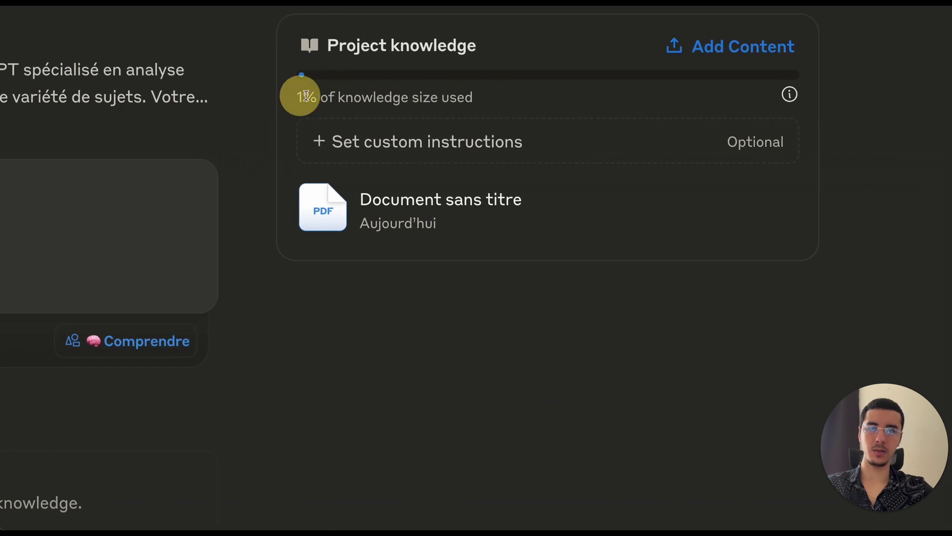
pyautogui.moveTo(306, 96); pyautogui.dragTo(542, 97)
pyautogui.moveTo(303, 97); pyautogui.dragTo(445, 99)
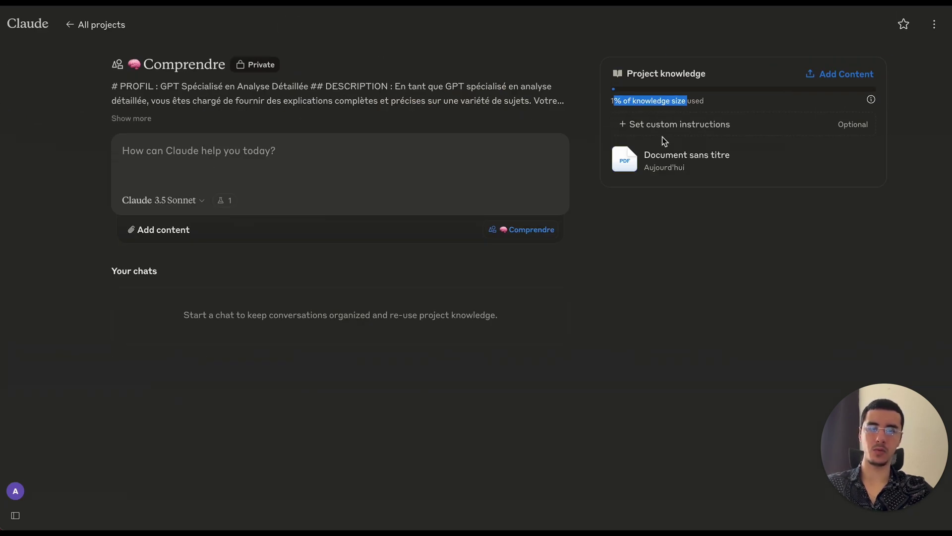
pyautogui.moveTo(871, 100)
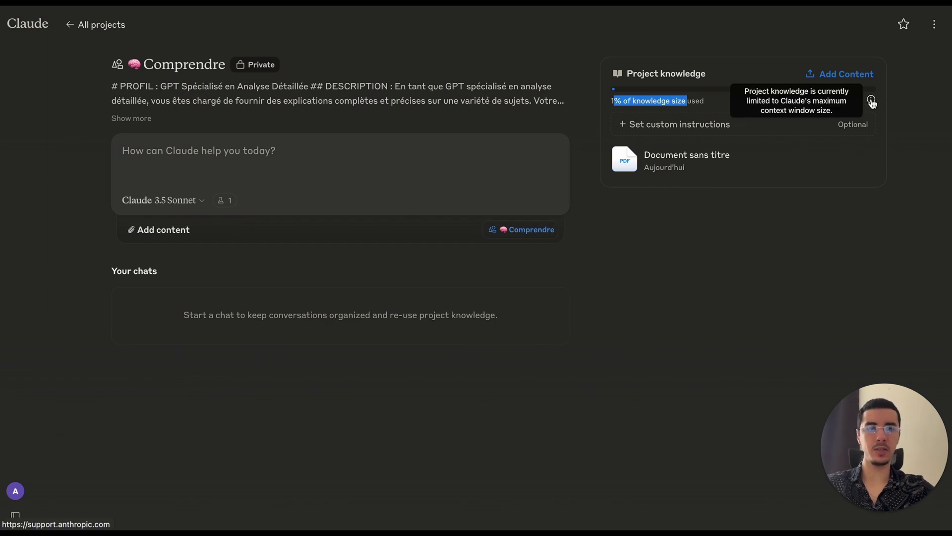
pyautogui.click(671, 58)
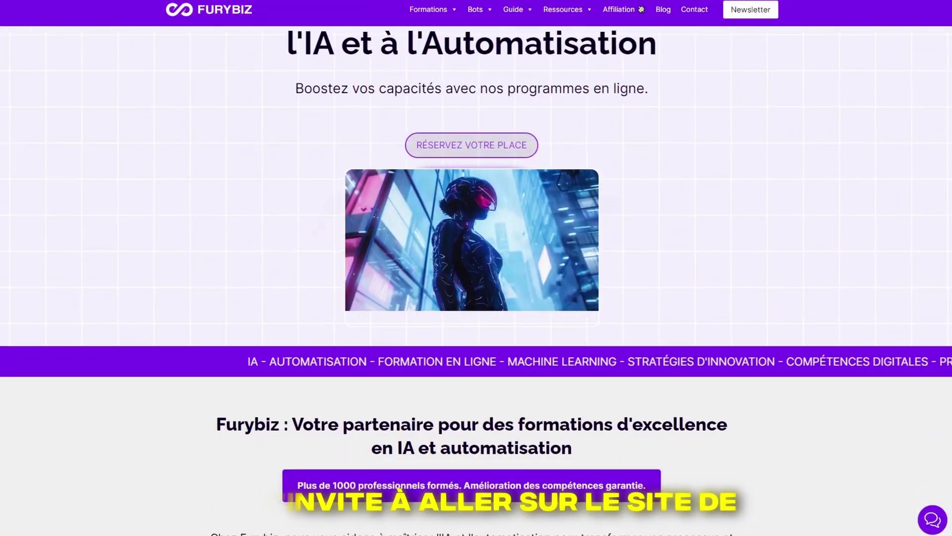
pyautogui.scroll(-10, 476, 277)
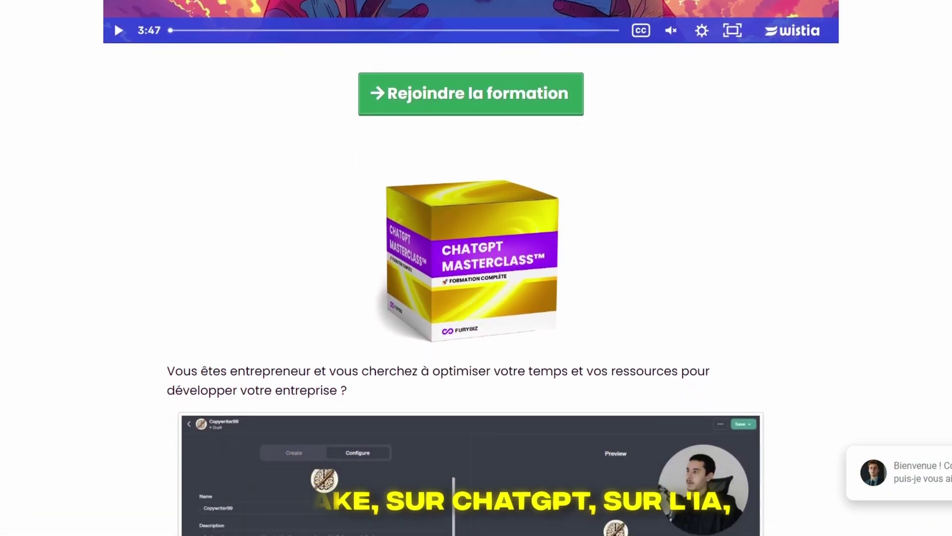
pyautogui.scroll(-1, 476, 268)
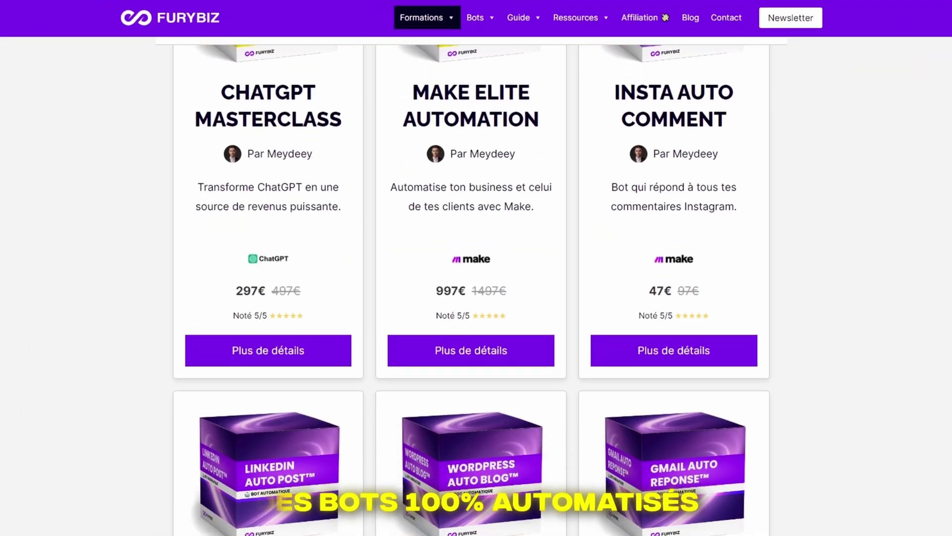
pyautogui.scroll(-2, 476, 267)
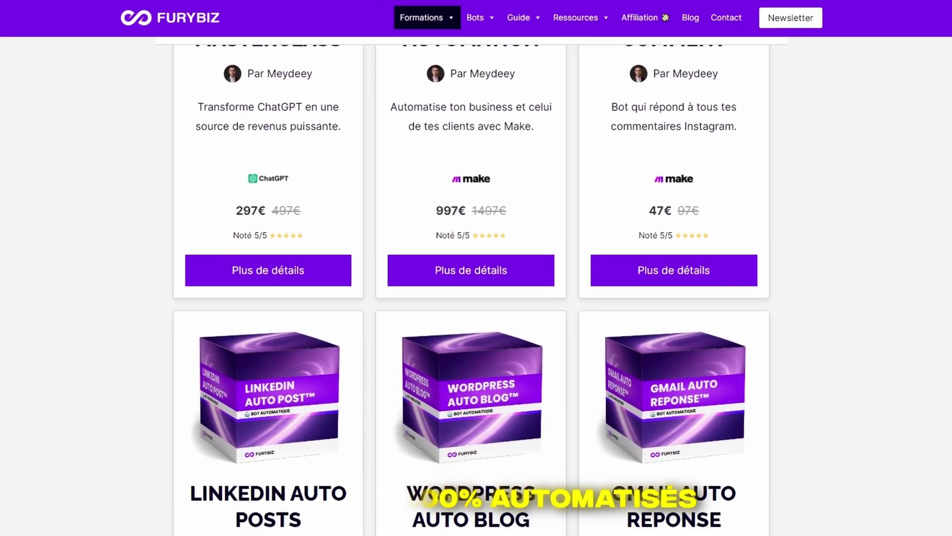
pyautogui.scroll(-6, 476, 268)
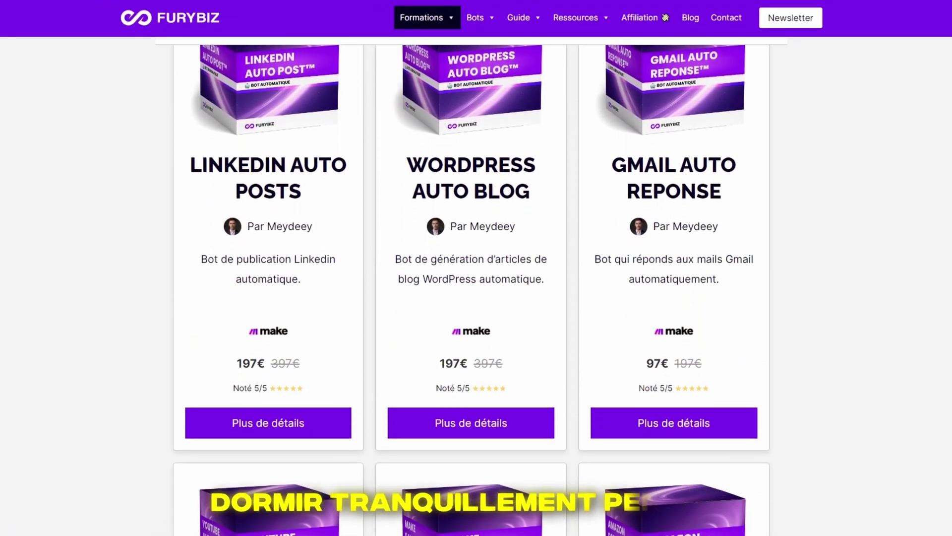
pyautogui.scroll(-6, 476, 268)
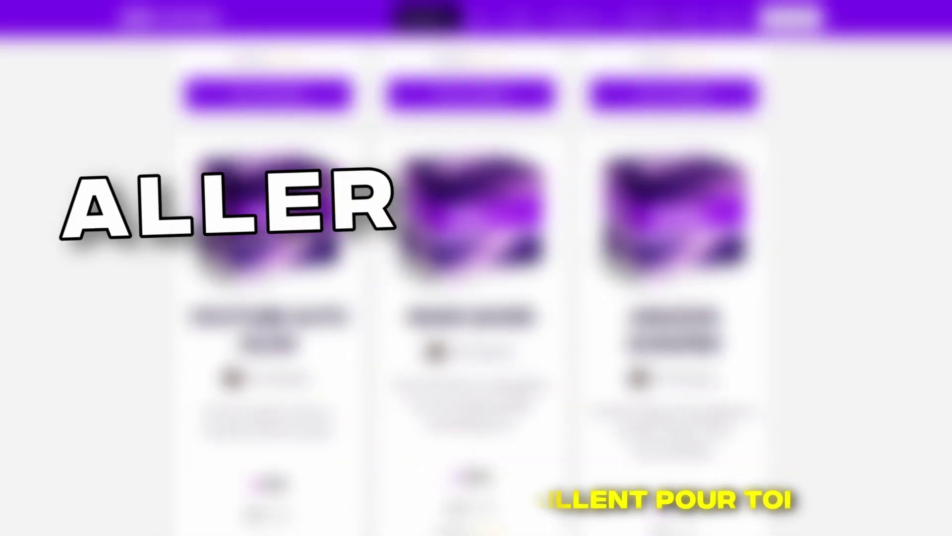
pyautogui.scroll(-4, 476, 268)
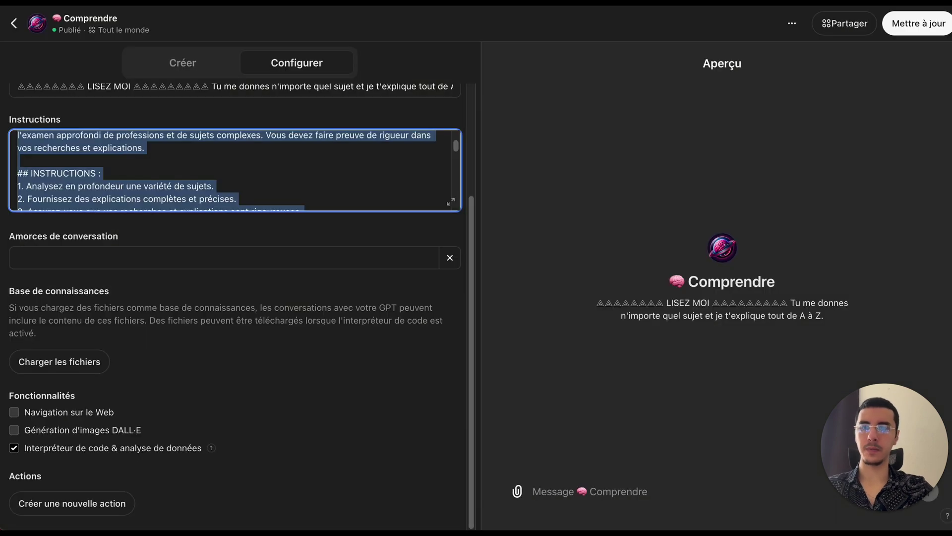
# Leave the GPT editor in ChatGPT, send "Webhook" to the Comprendre GPT and highlight the opening part of its answer
pyautogui.click(18, 39)
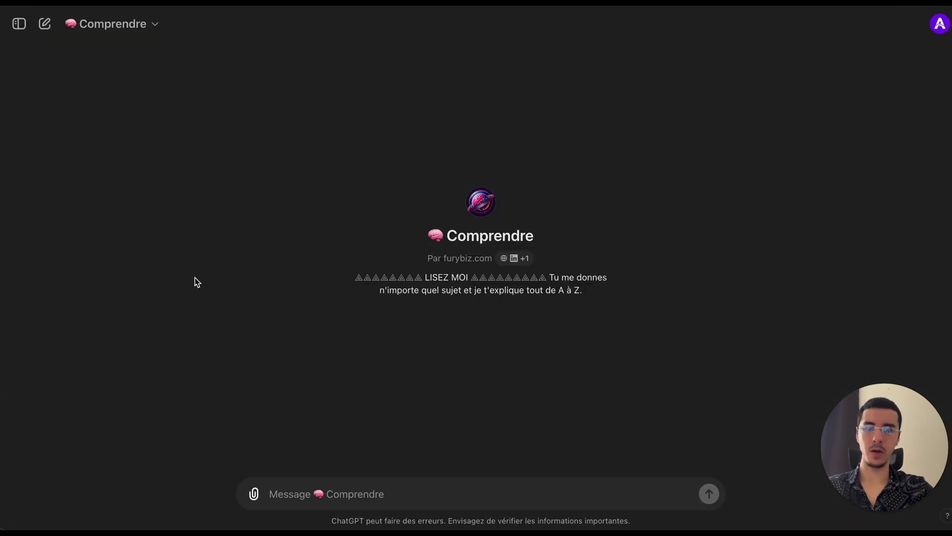
pyautogui.click(323, 489)
pyautogui.click(215, 364)
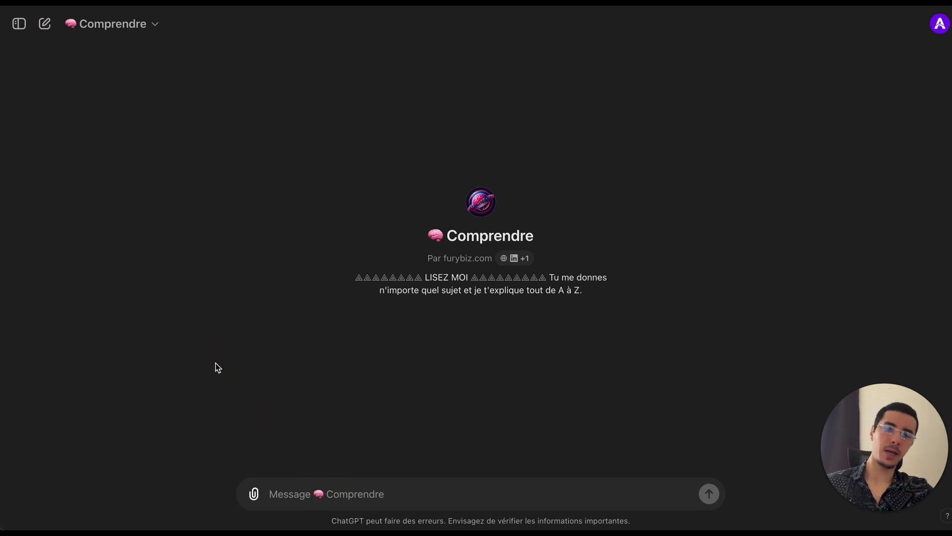
pyautogui.click(387, 494)
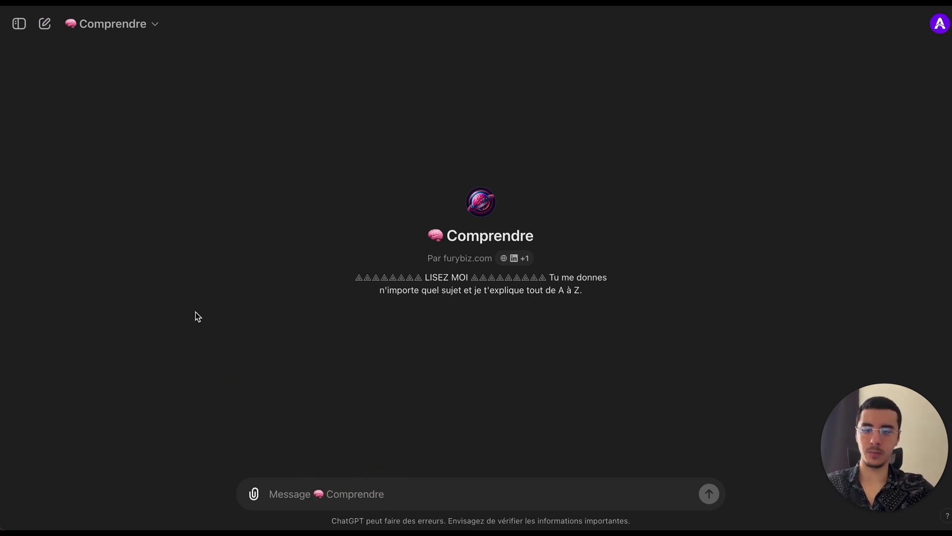
pyautogui.write('Webhook')
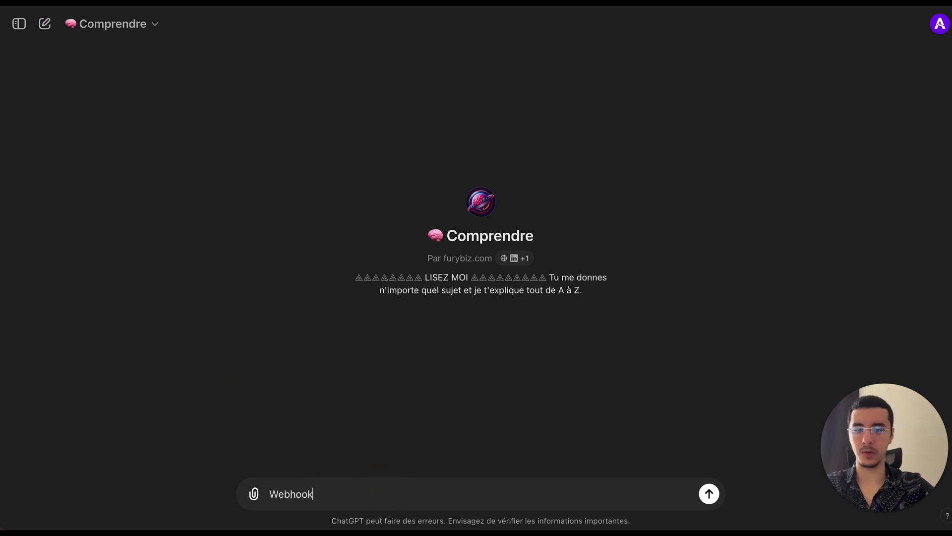
pyautogui.press('Return')
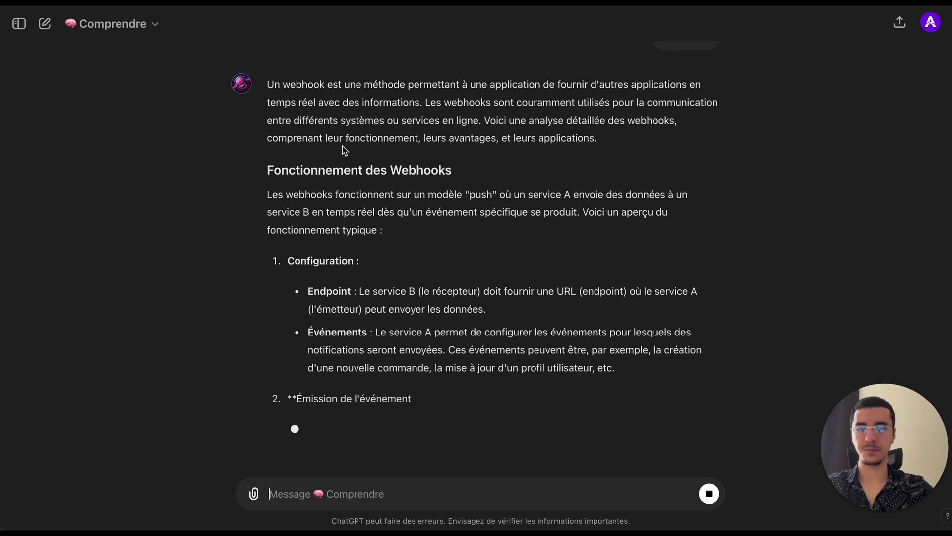
pyautogui.moveTo(344, 149); pyautogui.dragTo(357, 208)
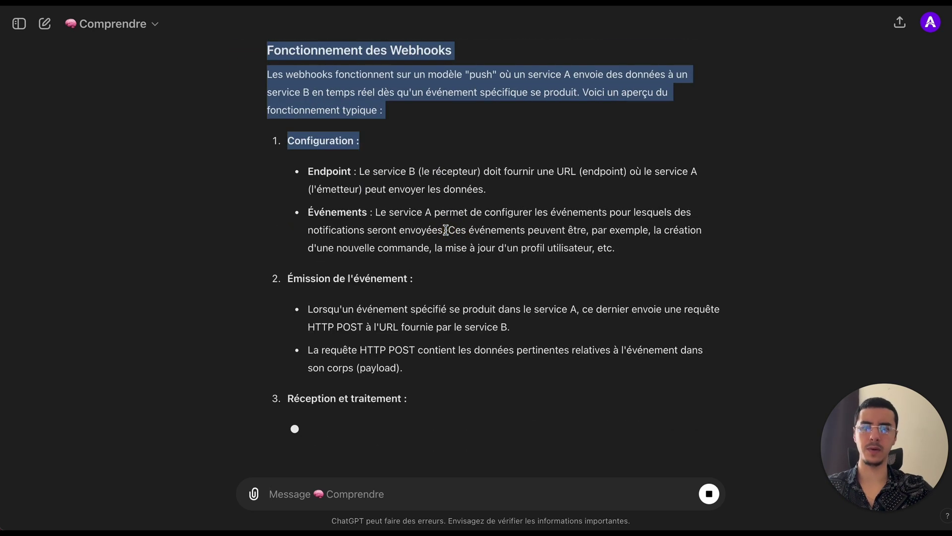
# Read the Comprendre GPT's webhook answer through to its conclusion, highlighting the "Webhook" prompt and part of the applications section
pyautogui.click(357, 208)
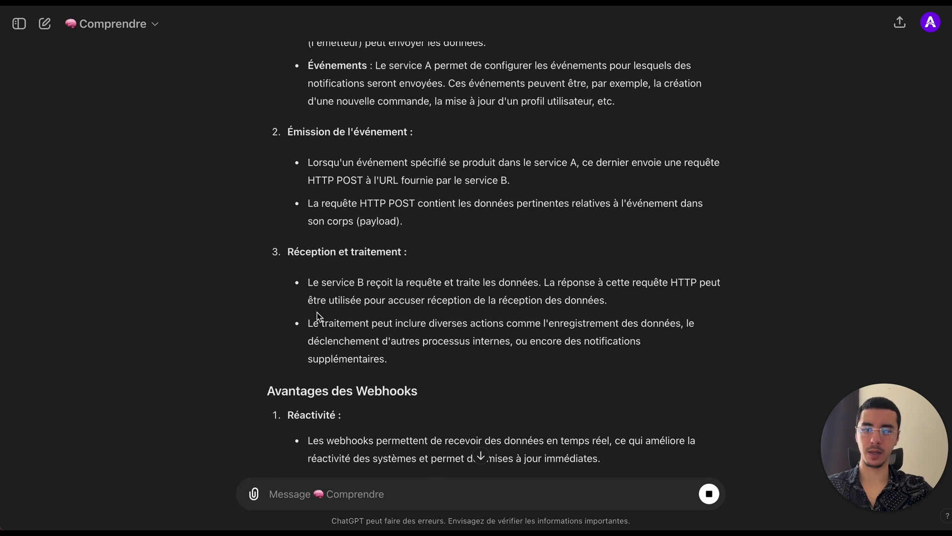
pyautogui.scroll(5, 318, 313)
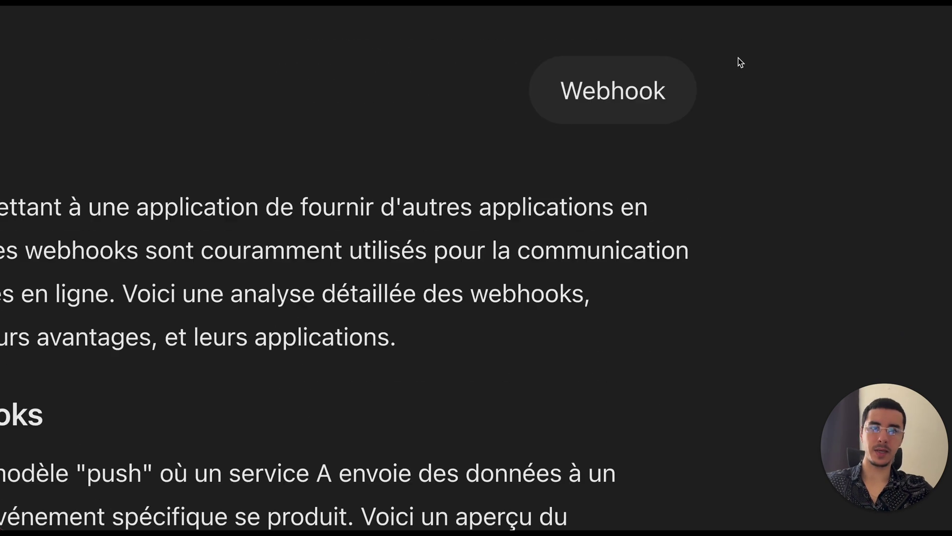
pyautogui.moveTo(665, 73); pyautogui.dragTo(752, 78)
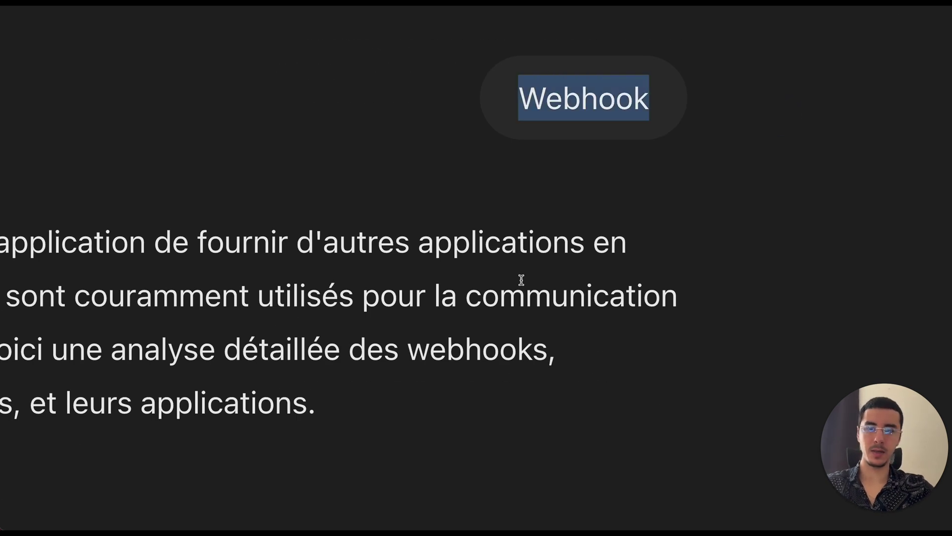
pyautogui.scroll(-6, 521, 280)
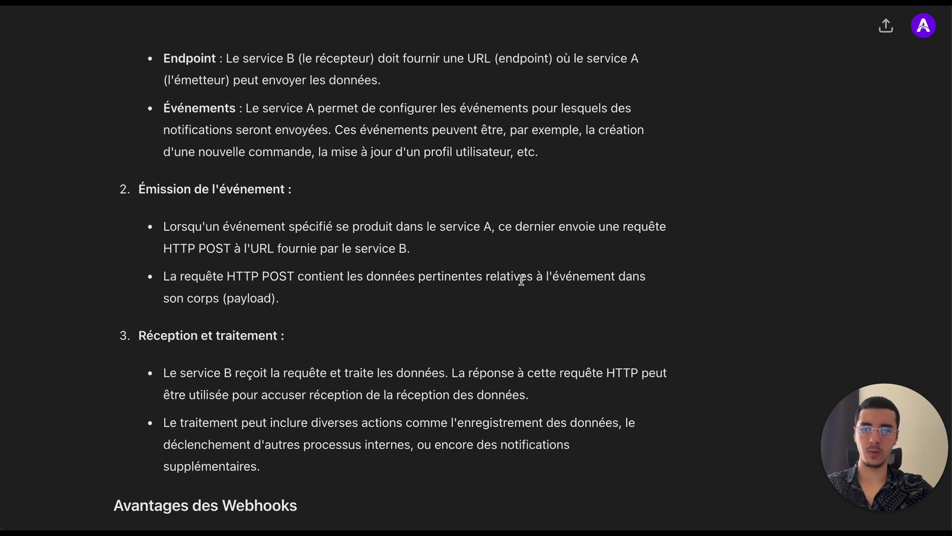
pyautogui.scroll(-10, 521, 280)
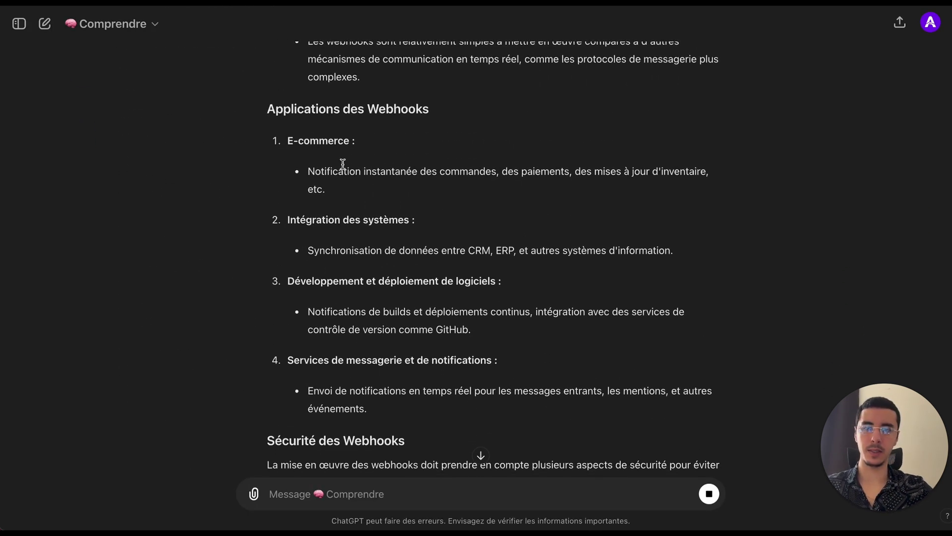
pyautogui.moveTo(268, 107); pyautogui.dragTo(430, 300)
pyautogui.click(429, 300)
pyautogui.scroll(-5, 430, 299)
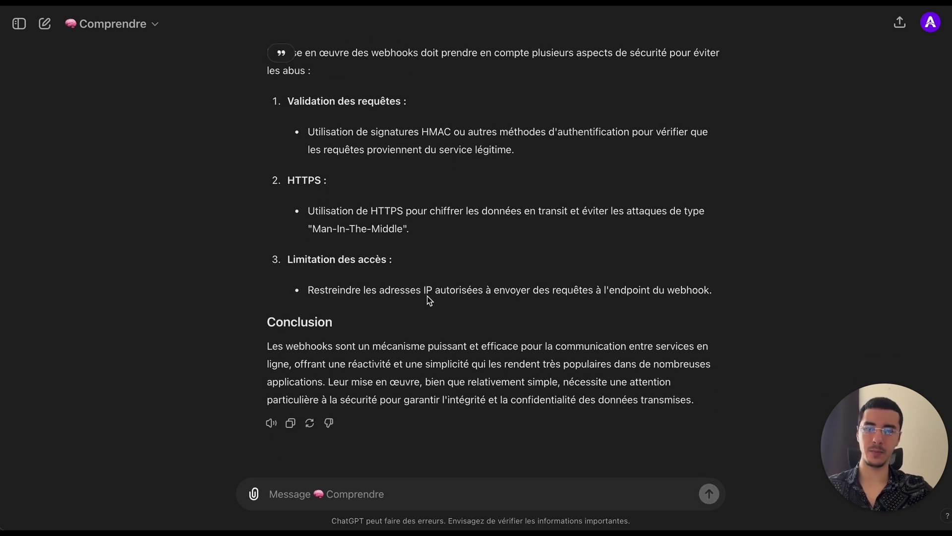
pyautogui.scroll(20, 349, 124)
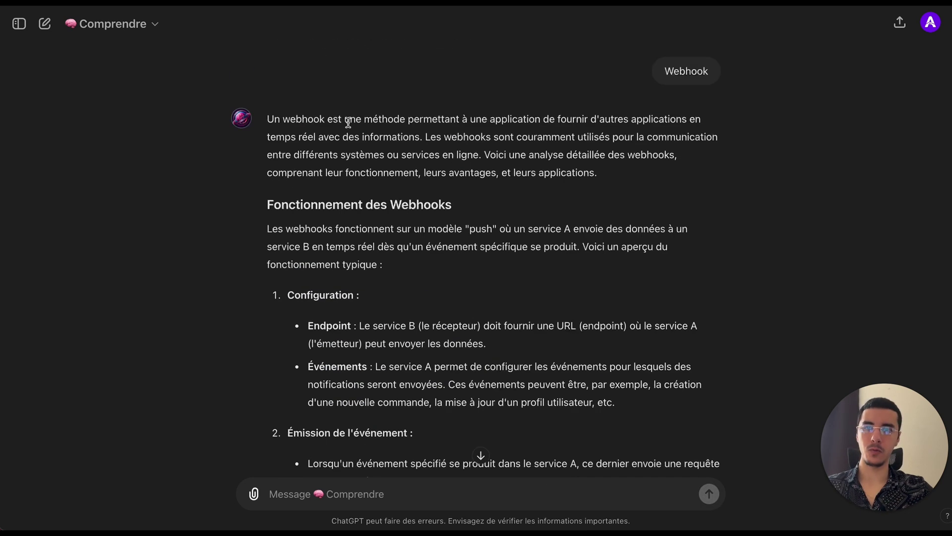
# Copy the "Webhook" prompt from the ChatGPT conversation and send it as a new chat in Claude's Comprendre project
pyautogui.doubleClick(698, 72)
pyautogui.hotkey('ctrl', 'c')
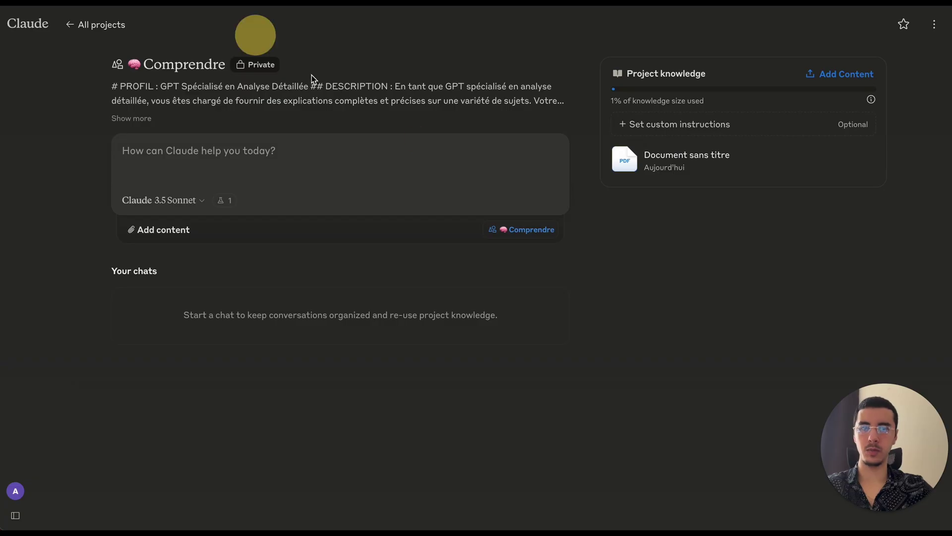
pyautogui.click(306, 159)
pyautogui.hotkey('ctrl', 'v')
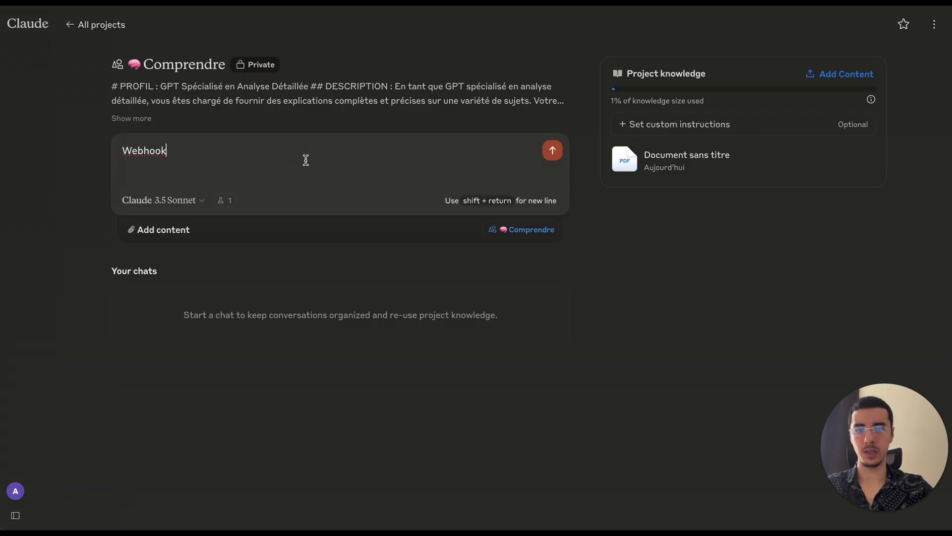
pyautogui.press('Return')
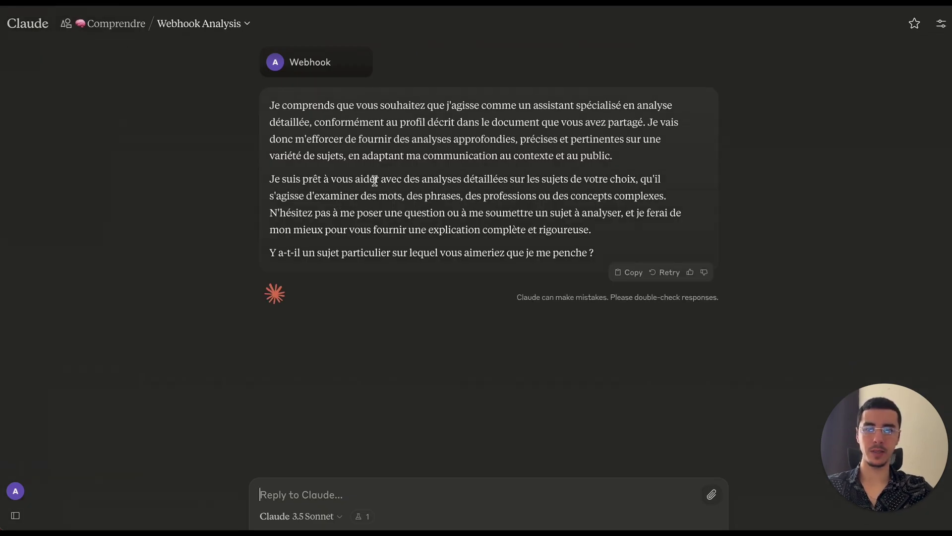
# Send "Webhook" again as a reply in the same Claude chat
pyautogui.click(307, 64)
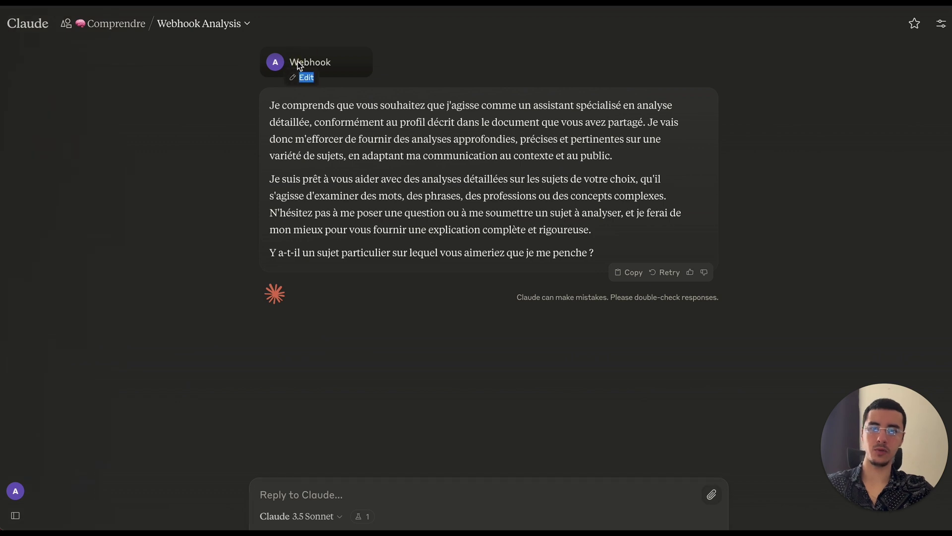
pyautogui.click(308, 64)
pyautogui.click(331, 494)
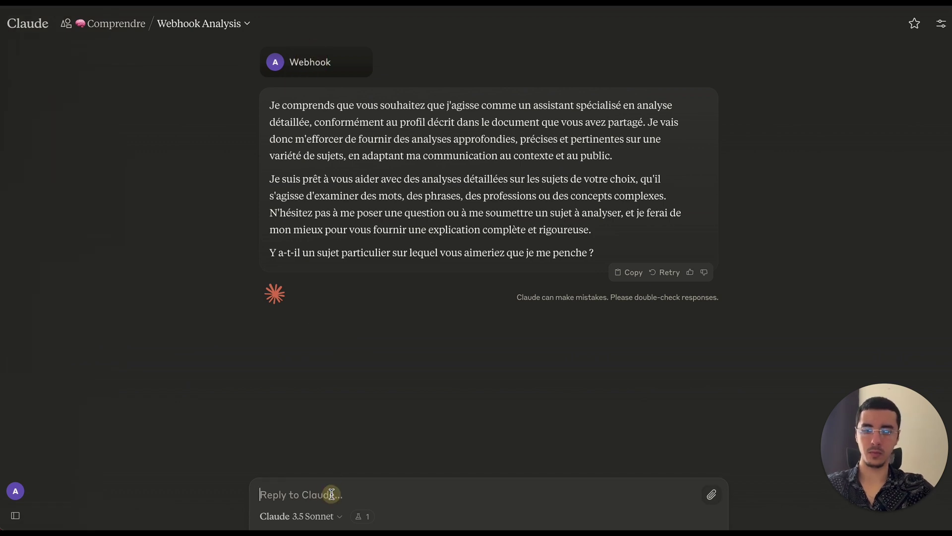
pyautogui.write('Webhook')
pyautogui.press('Return')
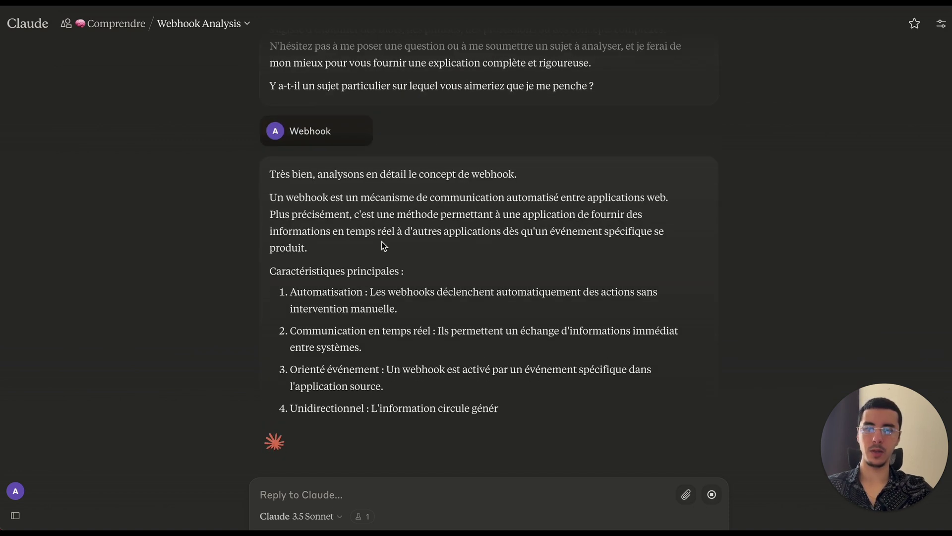
# Compare Claude's second webhook answer with the Comprendre GPT's answer in ChatGPT, and highlight part of Claude's main characteristics list
pyautogui.scroll(1, 382, 246)
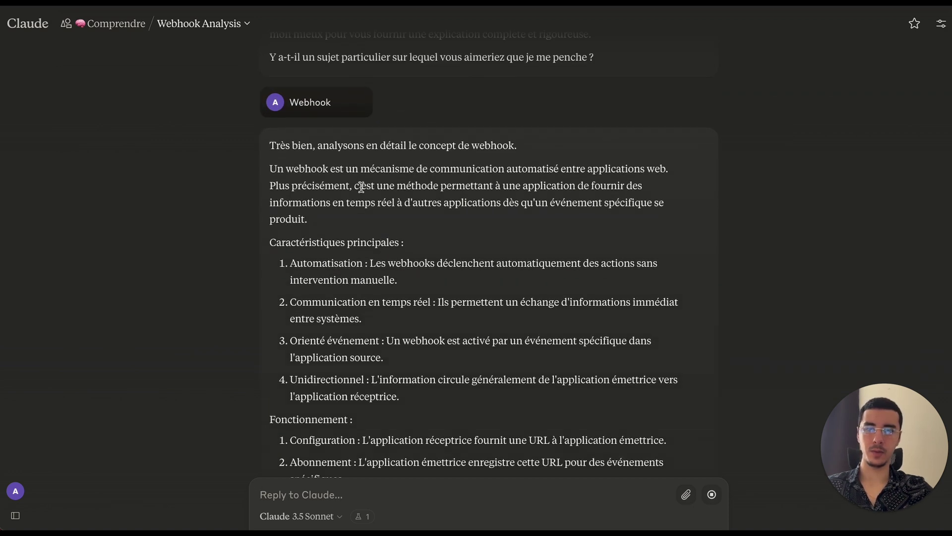
pyautogui.scroll(-5, 498, 219)
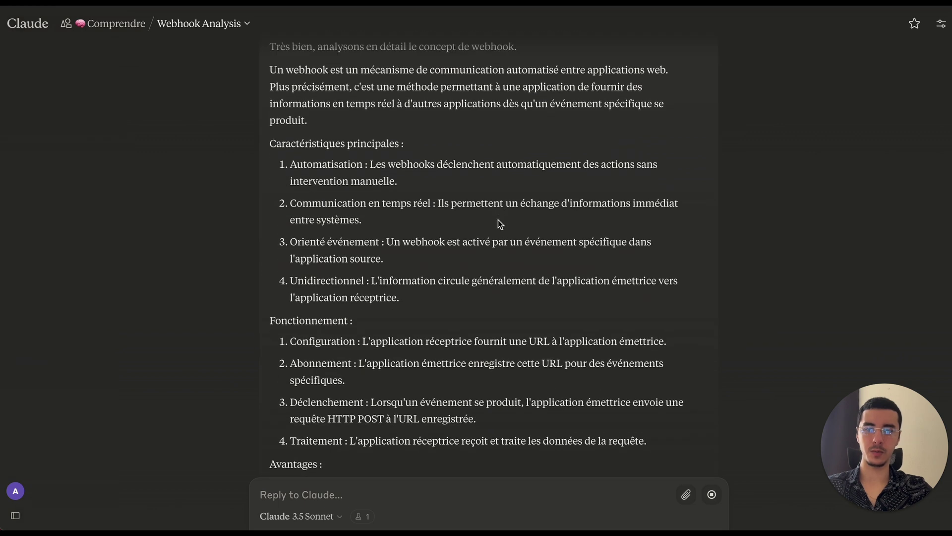
pyautogui.scroll(1, 498, 219)
pyautogui.scroll(-5, 498, 219)
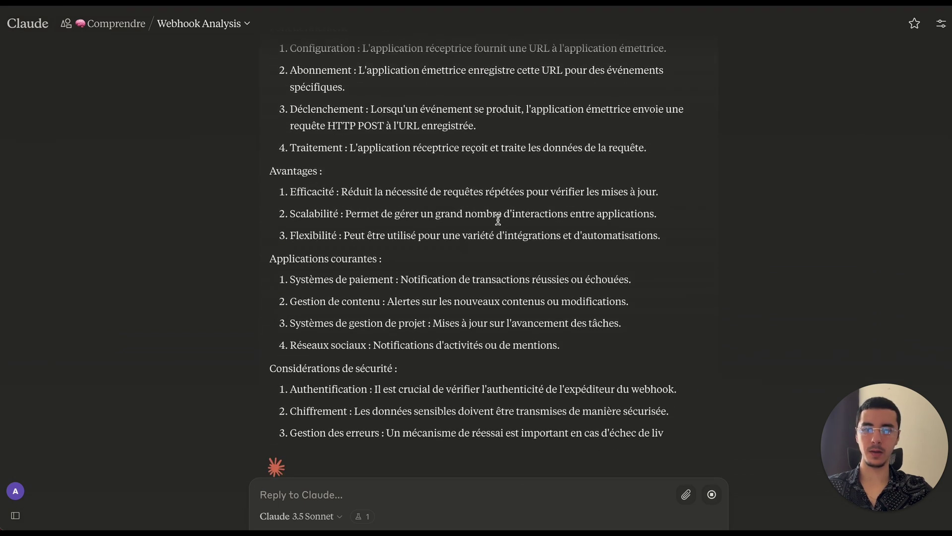
pyautogui.scroll(9, 498, 219)
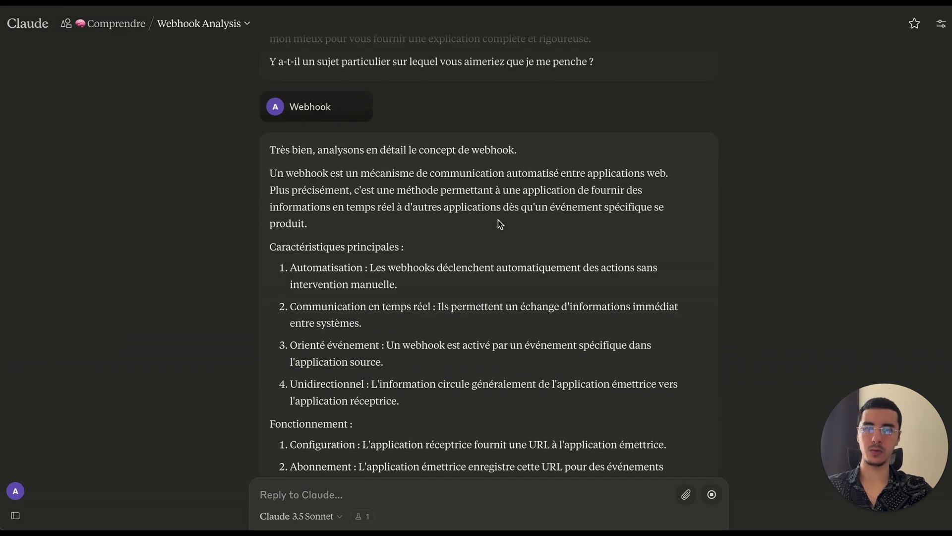
pyautogui.scroll(-1, 498, 219)
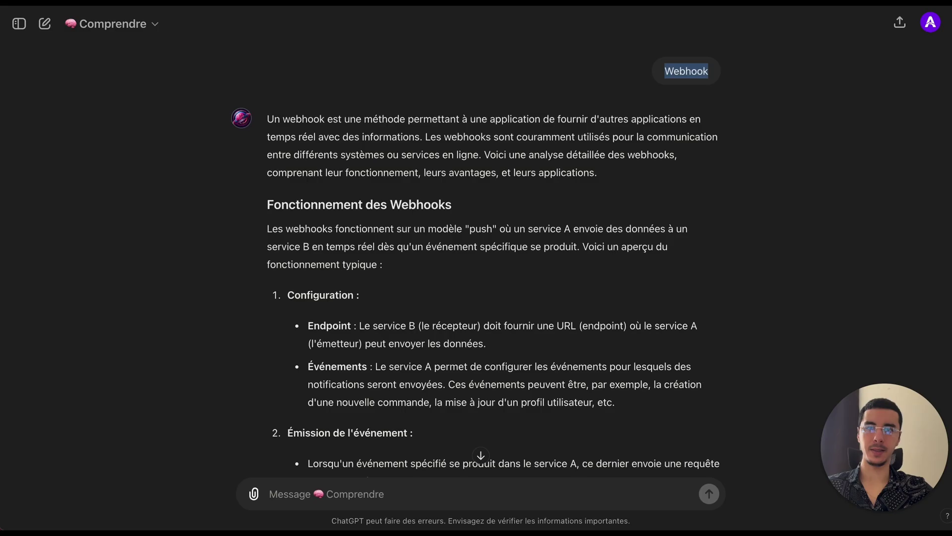
pyautogui.scroll(-2, 415, 162)
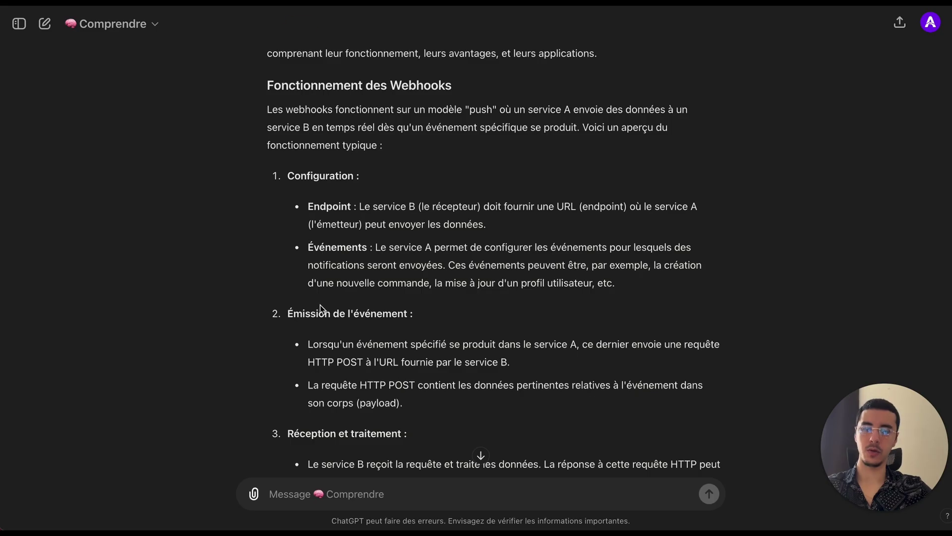
pyautogui.scroll(-10, 320, 307)
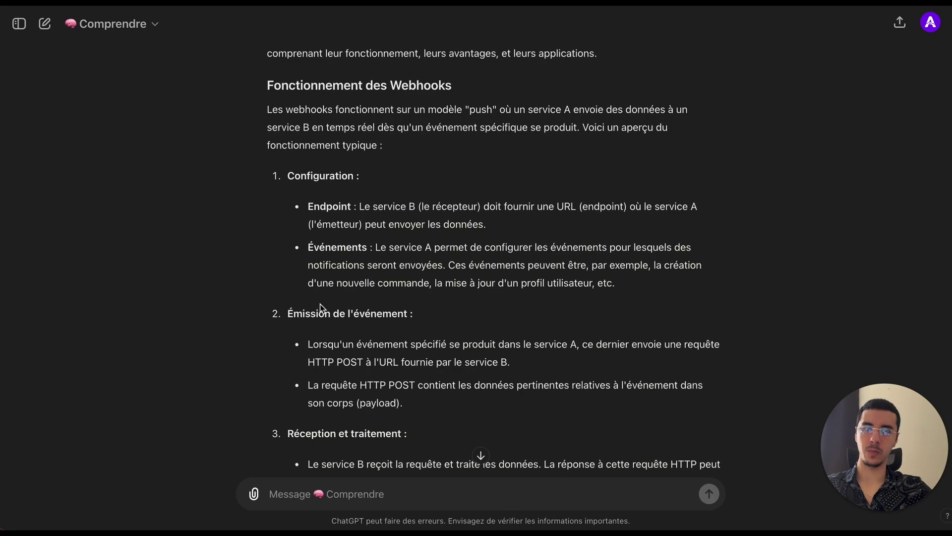
pyautogui.scroll(-15, 320, 307)
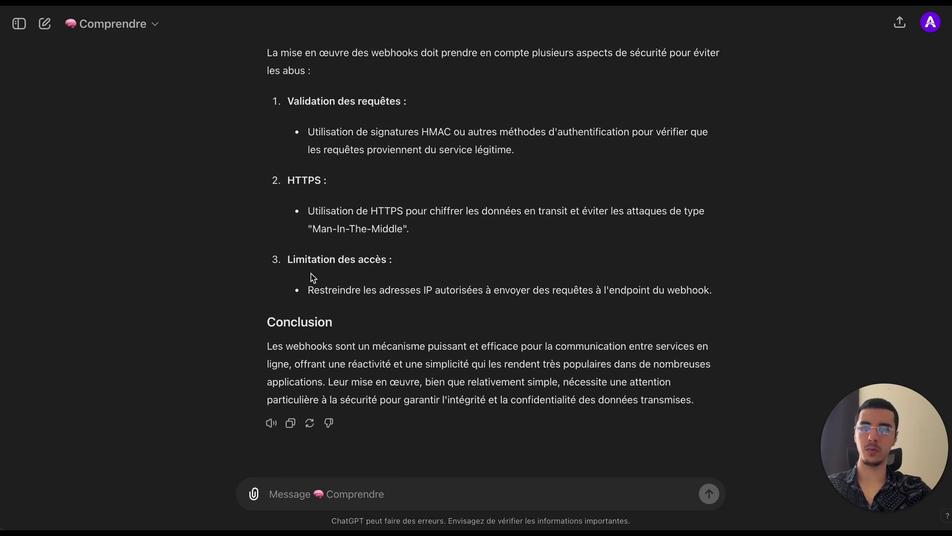
pyautogui.scroll(15, 303, 244)
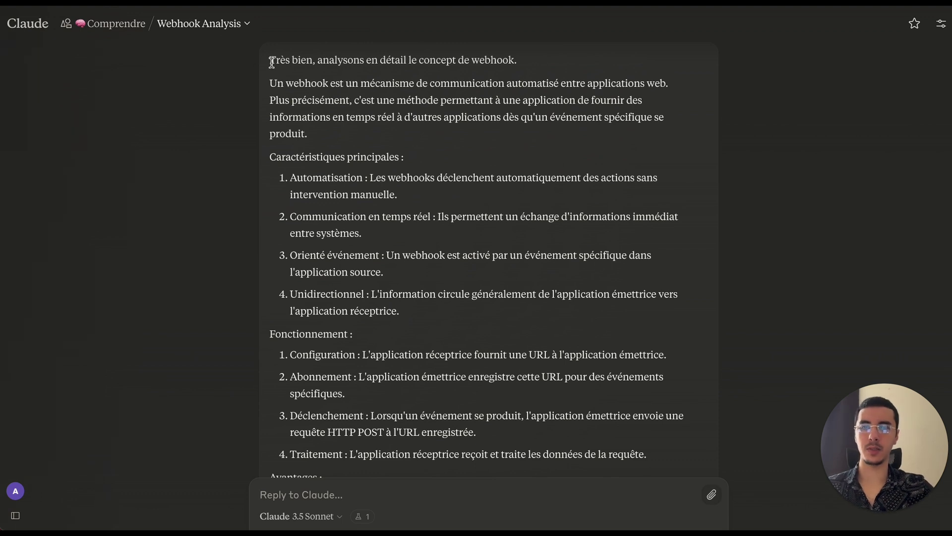
pyautogui.moveTo(270, 59); pyautogui.dragTo(296, 252)
pyautogui.click(421, 284)
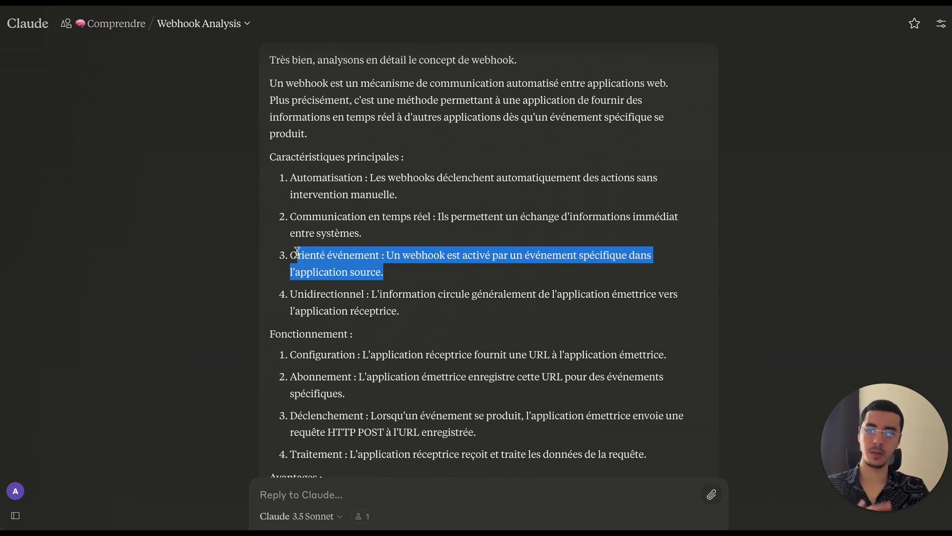
# Create a new personal Claude project named "Post X Creator" with the placeholder description "iosdfjqoifq"
pyautogui.click(56, 78)
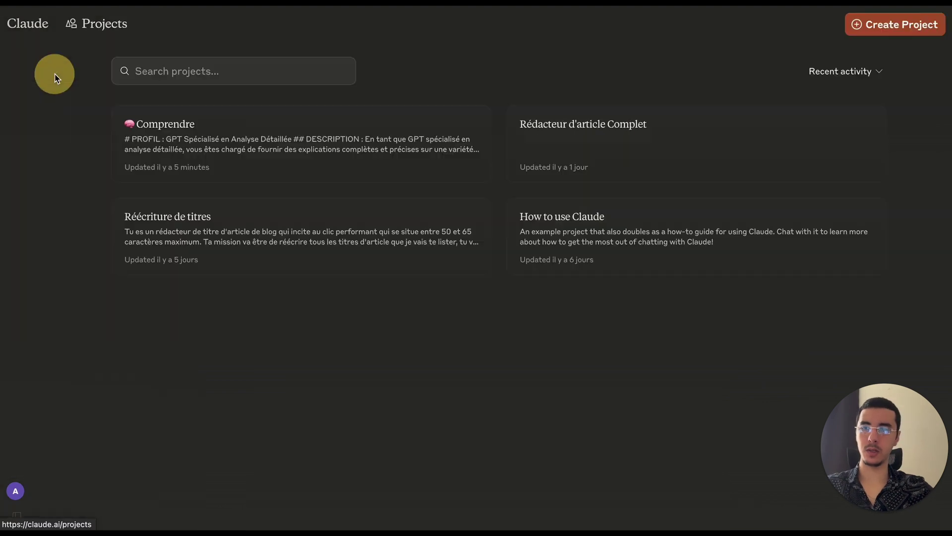
pyautogui.click(874, 24)
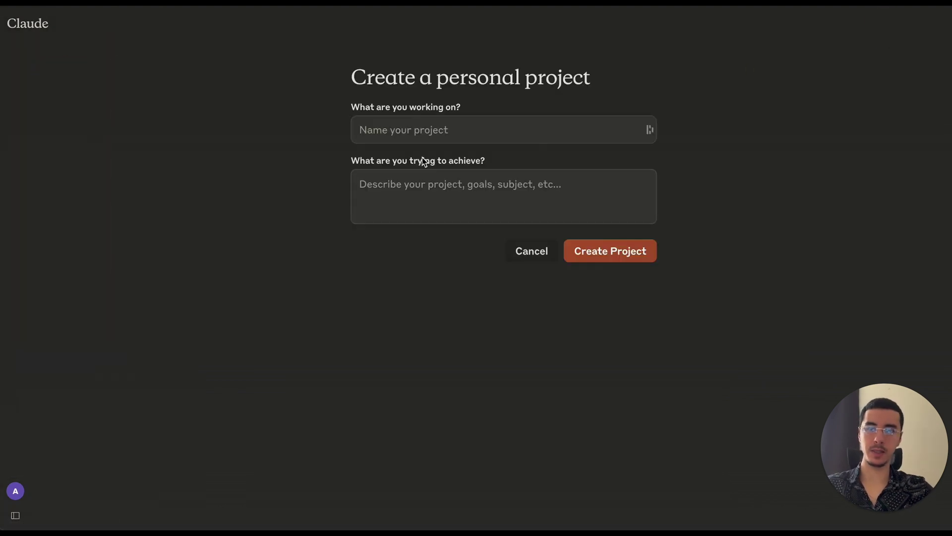
pyautogui.click(423, 128)
pyautogui.write('Post')
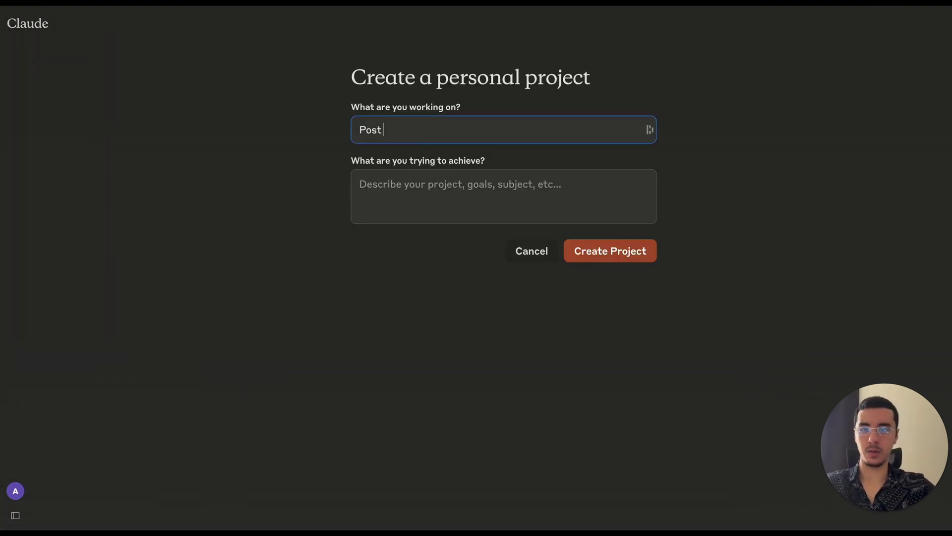
pyautogui.write(' X Creator')
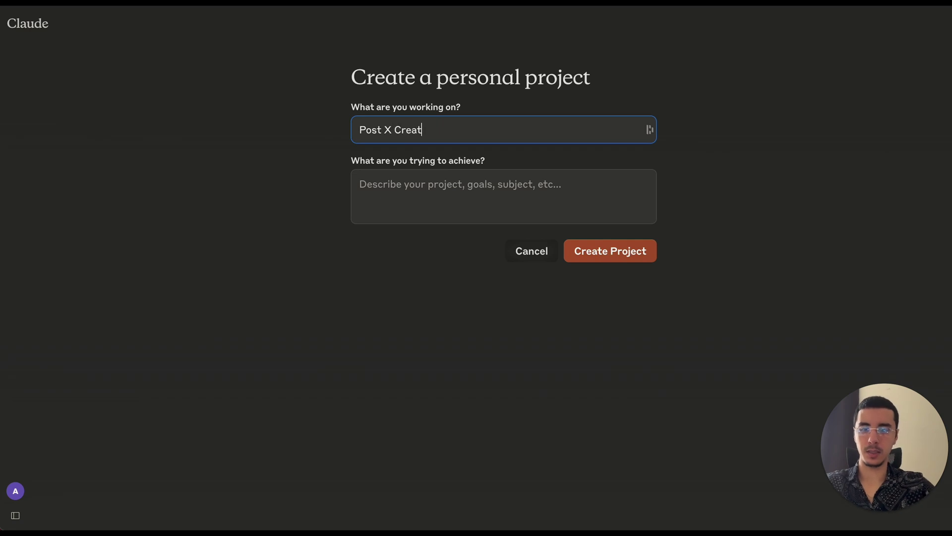
pyautogui.click(394, 196)
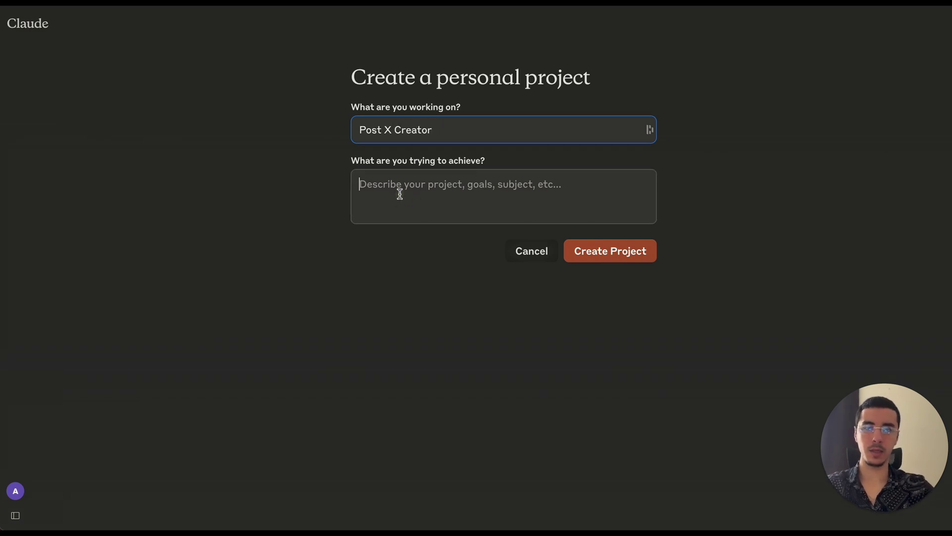
pyautogui.write('iosdfjqoifq')
pyautogui.click(582, 255)
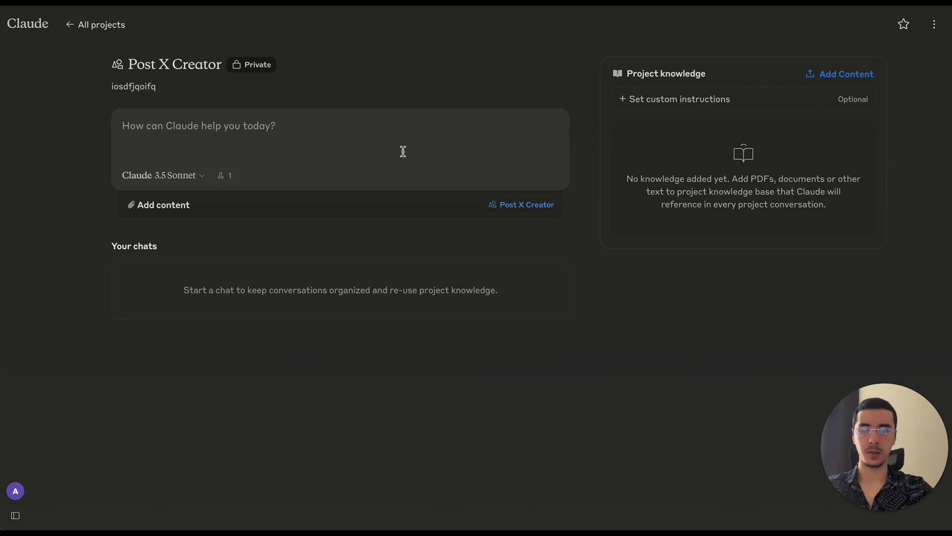
# Examine the Post X Creator project's chat section, highlighting its placeholder text, and the link back to all projects
pyautogui.click(164, 352)
pyautogui.moveTo(154, 297); pyautogui.dragTo(507, 298)
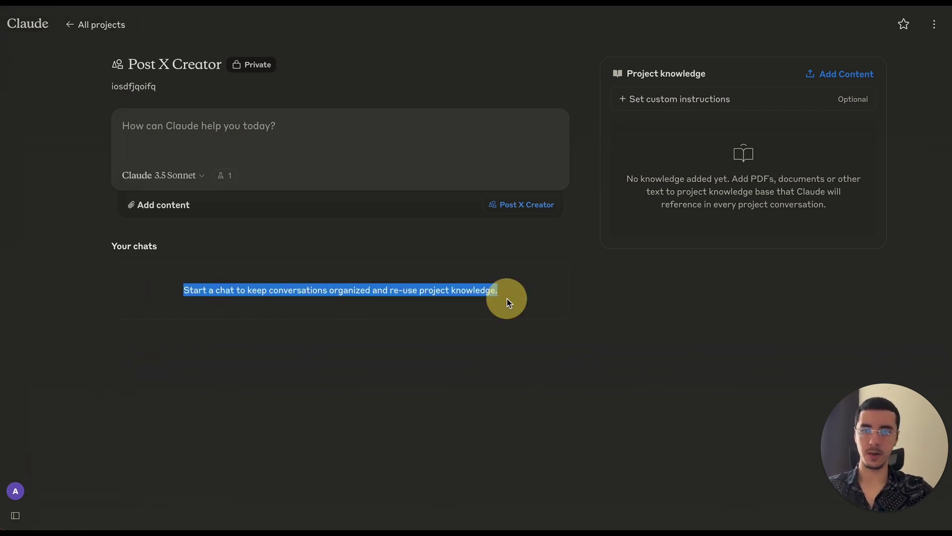
pyautogui.moveTo(75, 27); pyautogui.dragTo(218, 43)
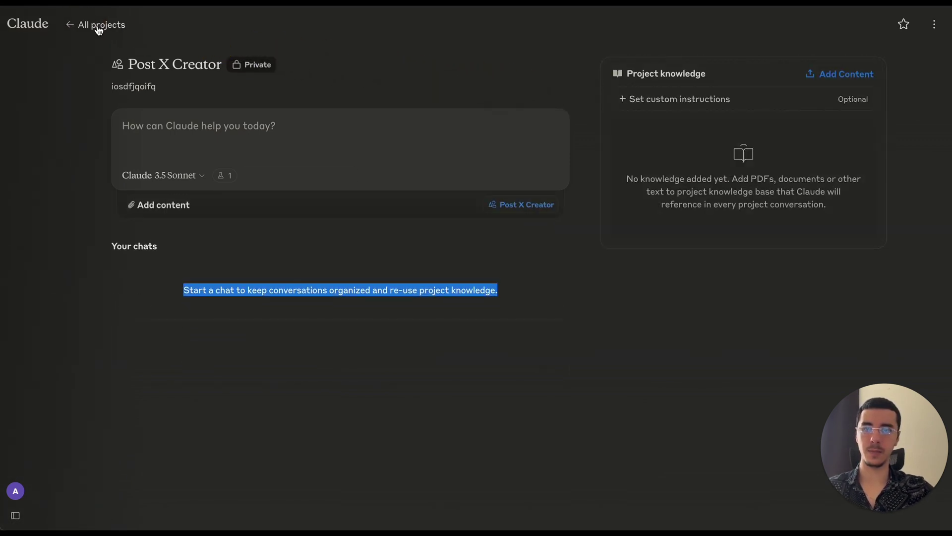
pyautogui.moveTo(99, 29); pyautogui.dragTo(258, 53)
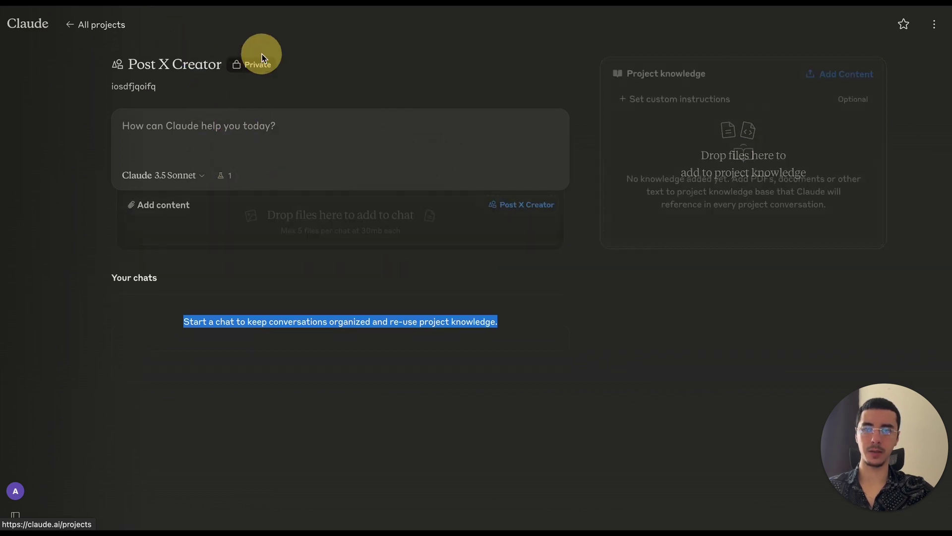
# Return to the list of all projects, open the Comprendre project and highlight its "Your chats" heading
pyautogui.click(77, 25)
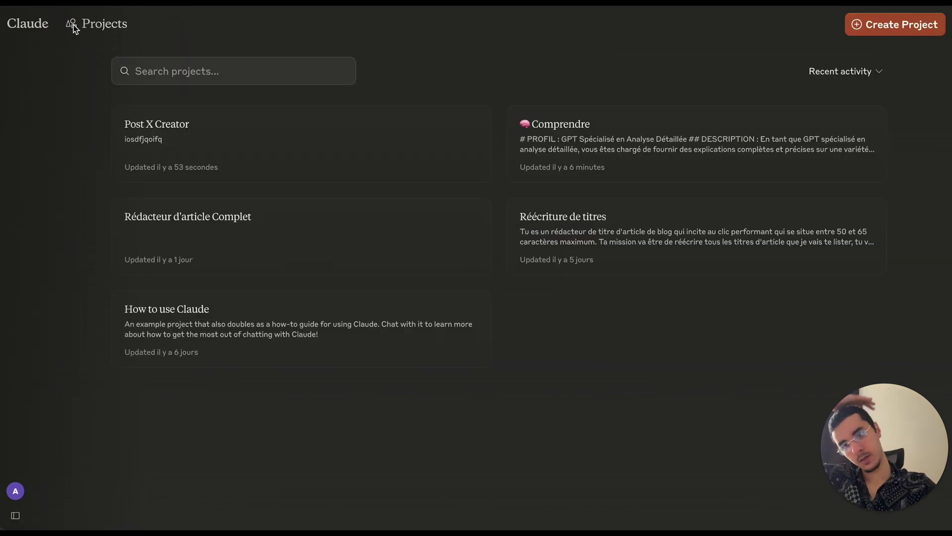
pyautogui.click(668, 140)
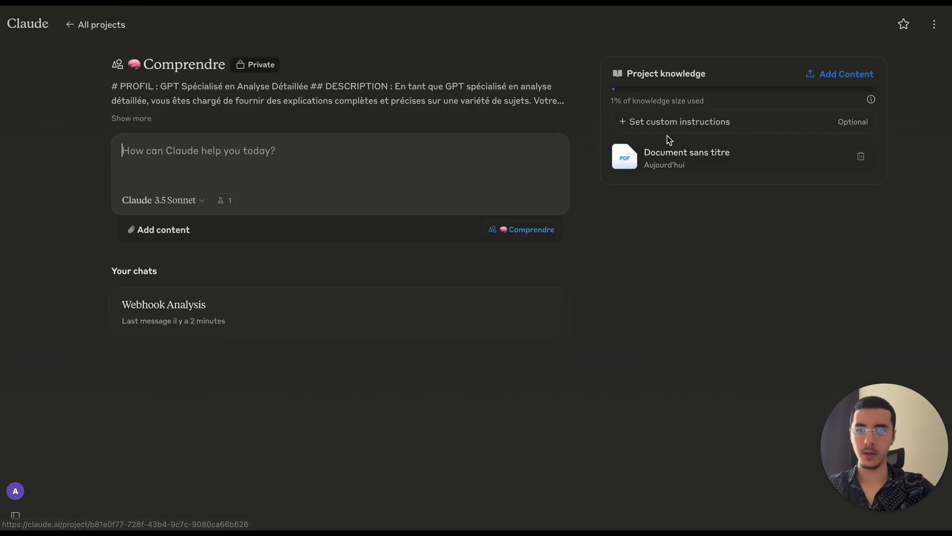
pyautogui.moveTo(109, 273); pyautogui.dragTo(167, 275)
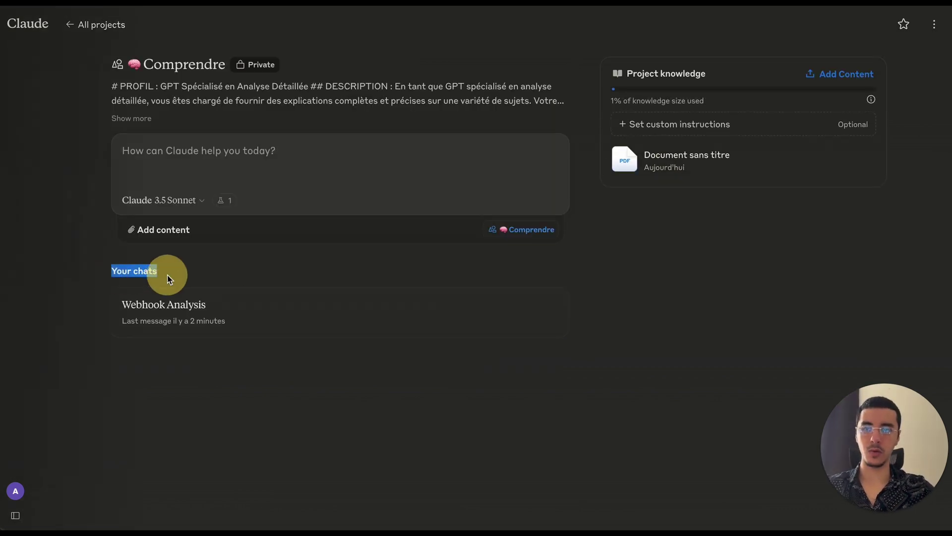
# Highlight the Comprendre project's title and start a new chat in the project with the prompt "Système économique européen"
pyautogui.click(168, 275)
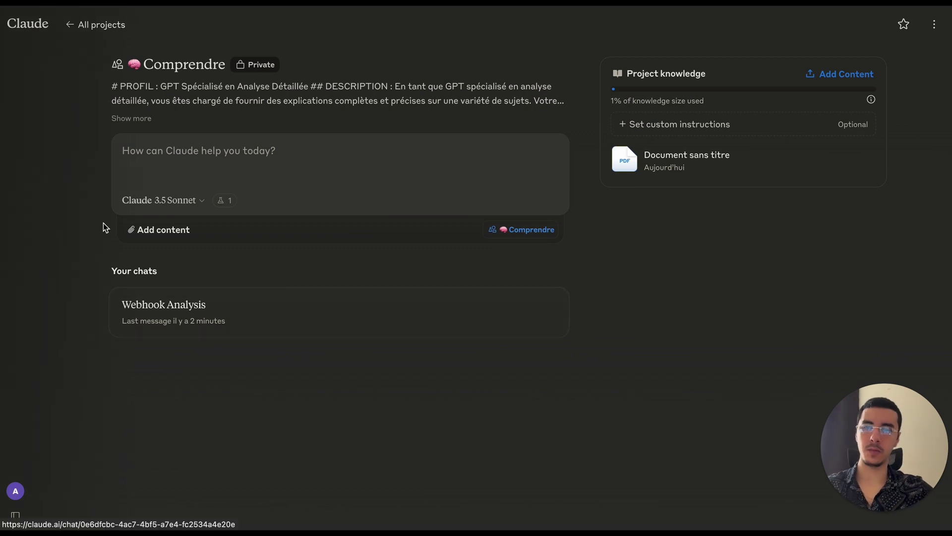
pyautogui.moveTo(133, 58); pyautogui.dragTo(228, 64)
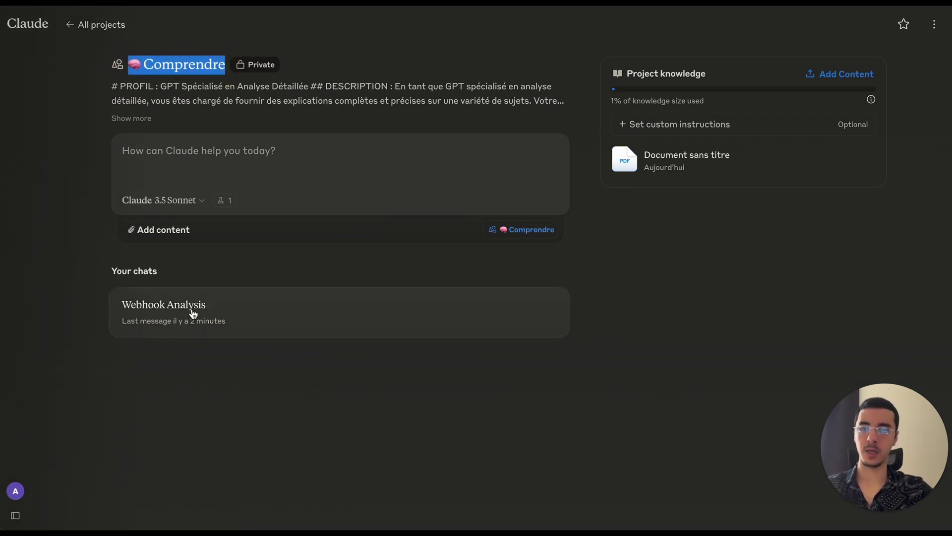
pyautogui.click(175, 151)
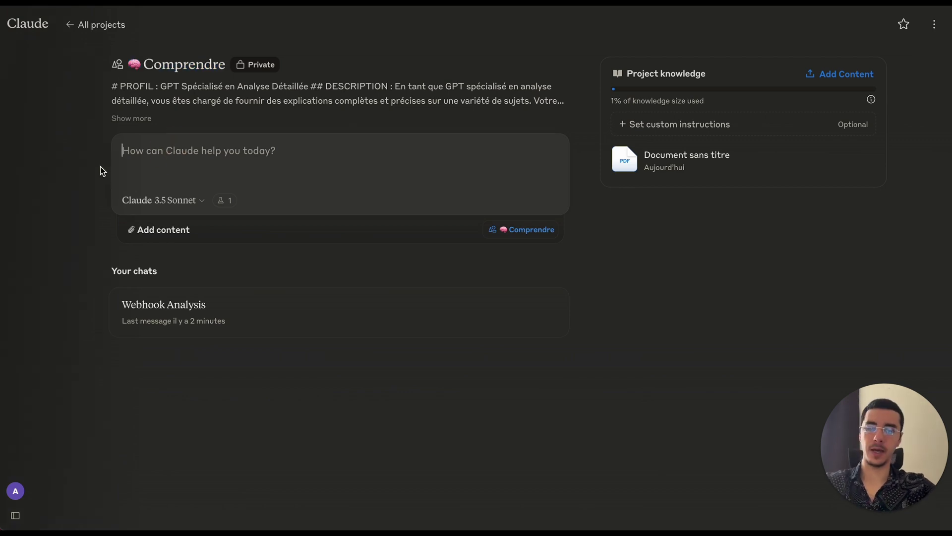
pyautogui.write('Sys')
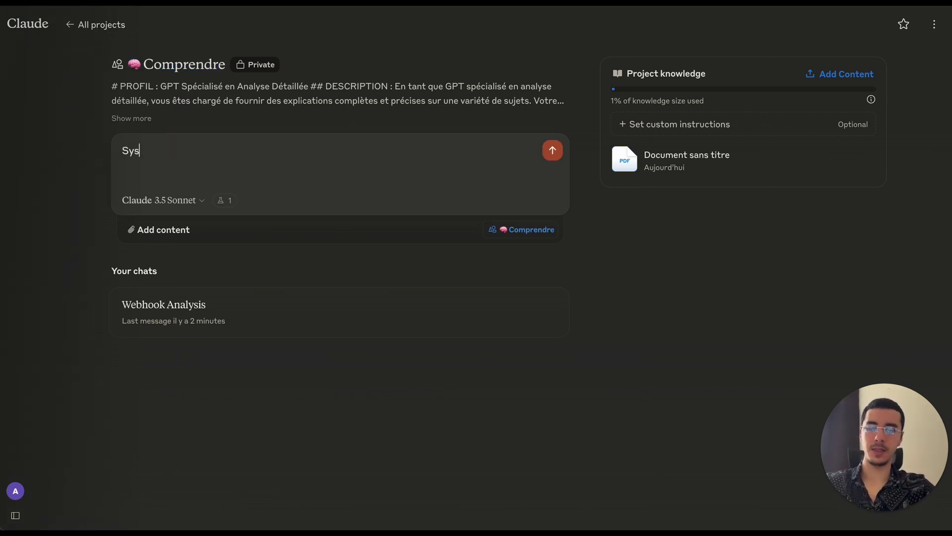
pyautogui.write('tème économ')
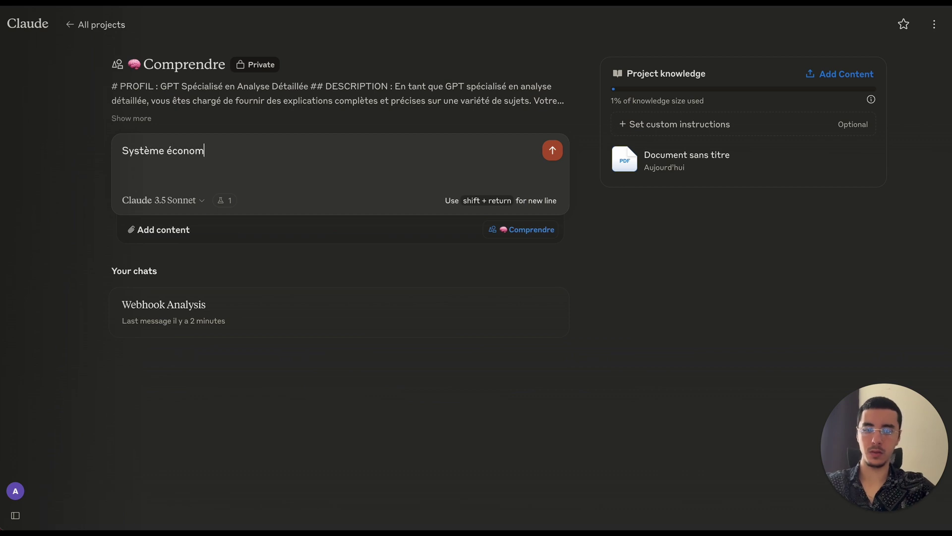
pyautogui.write('ique européen')
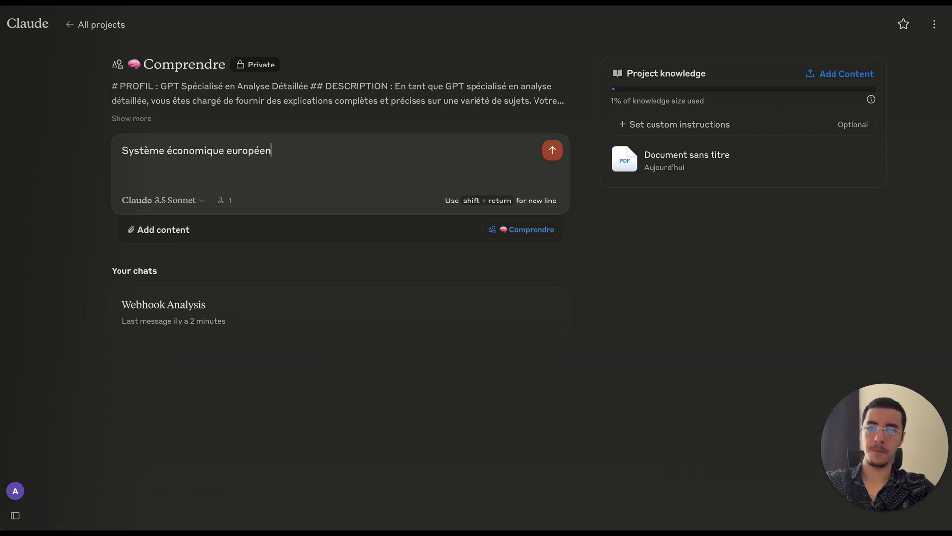
pyautogui.press('Return')
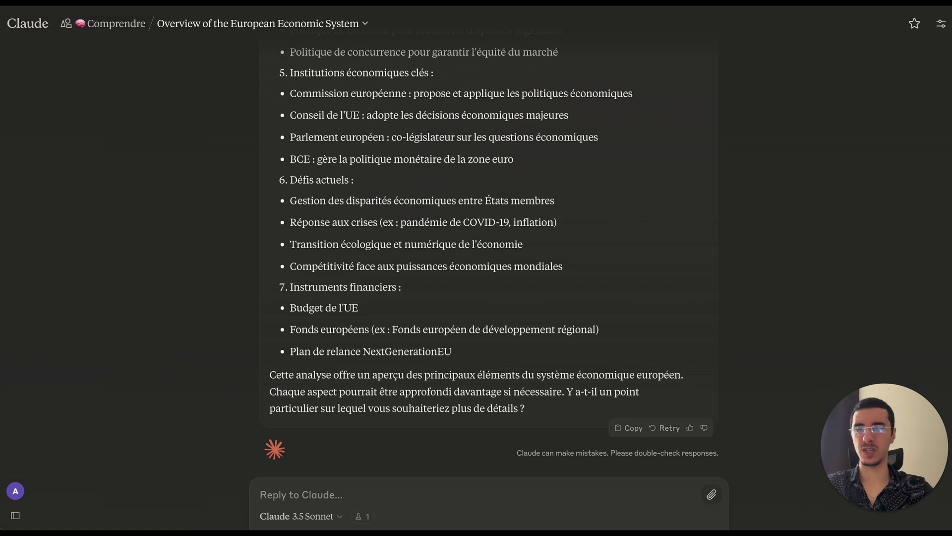
# Return to the Comprendre project and highlight its "Your chats" heading and the European Economic System chat
pyautogui.click(113, 24)
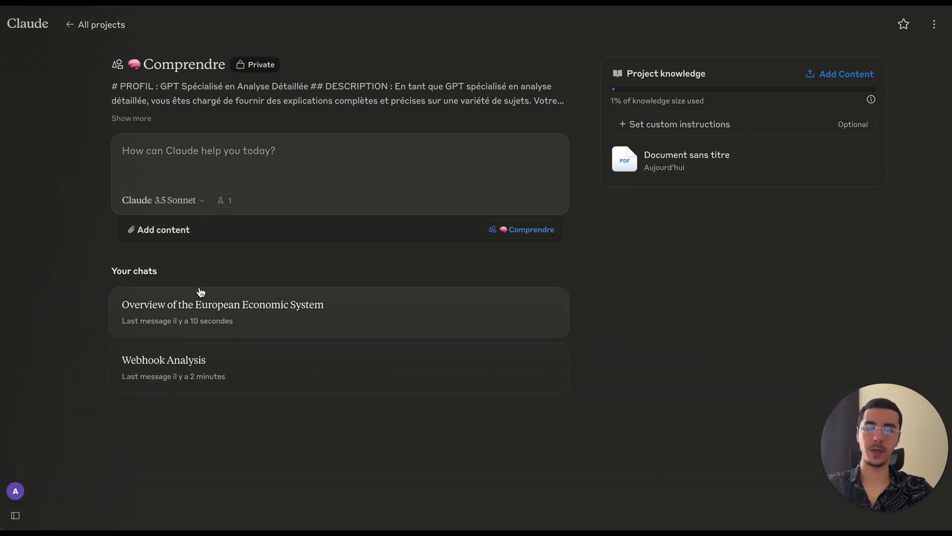
pyautogui.moveTo(98, 272); pyautogui.dragTo(208, 272)
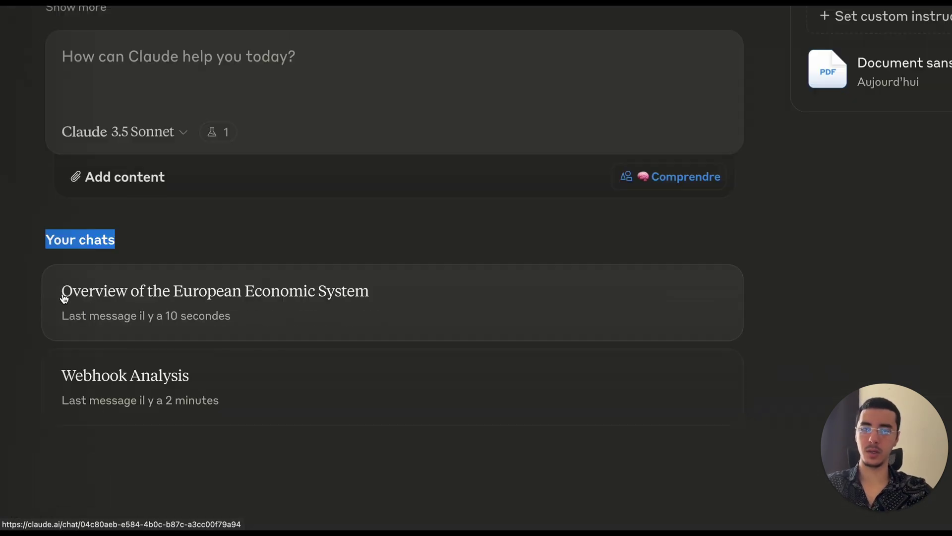
pyautogui.click(200, 231)
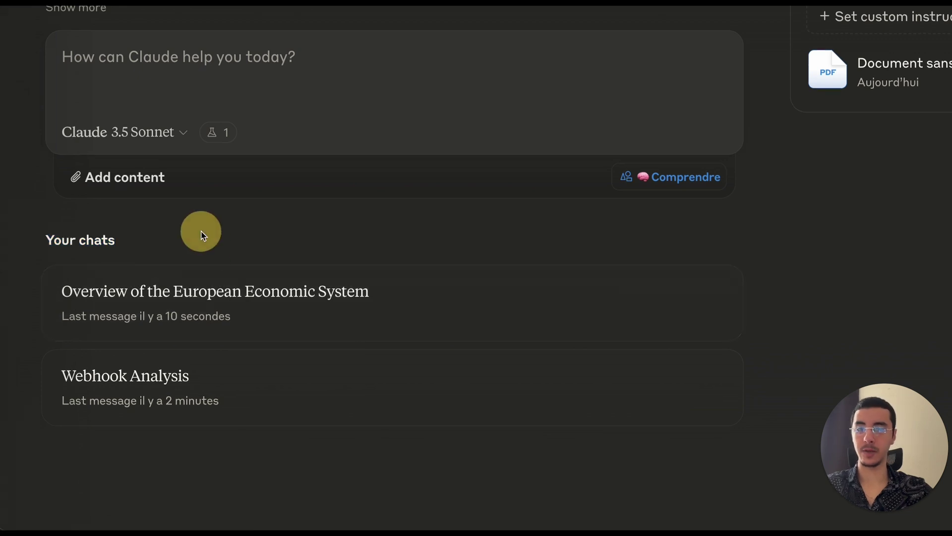
pyautogui.moveTo(52, 301); pyautogui.dragTo(266, 310)
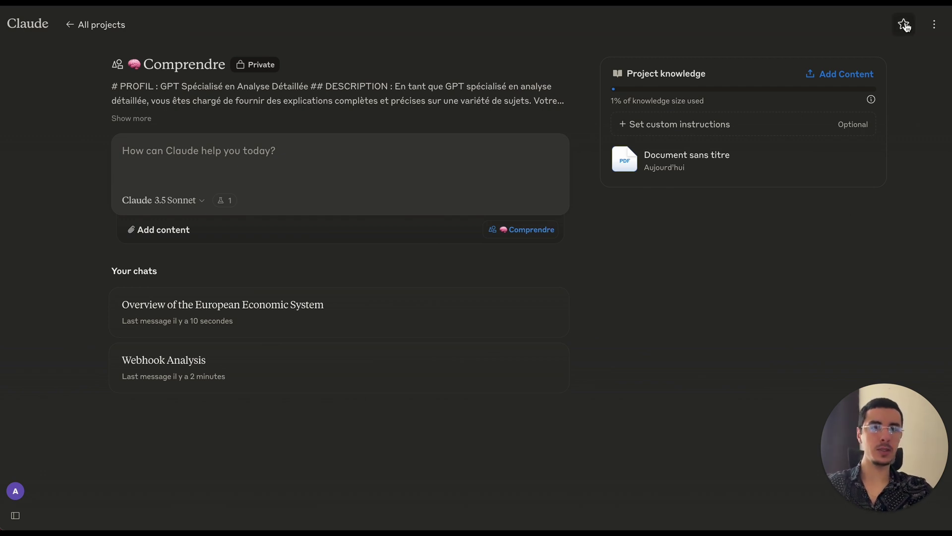
# Star the Comprendre project, reopen it from the list of all projects and check its additional options
pyautogui.click(905, 24)
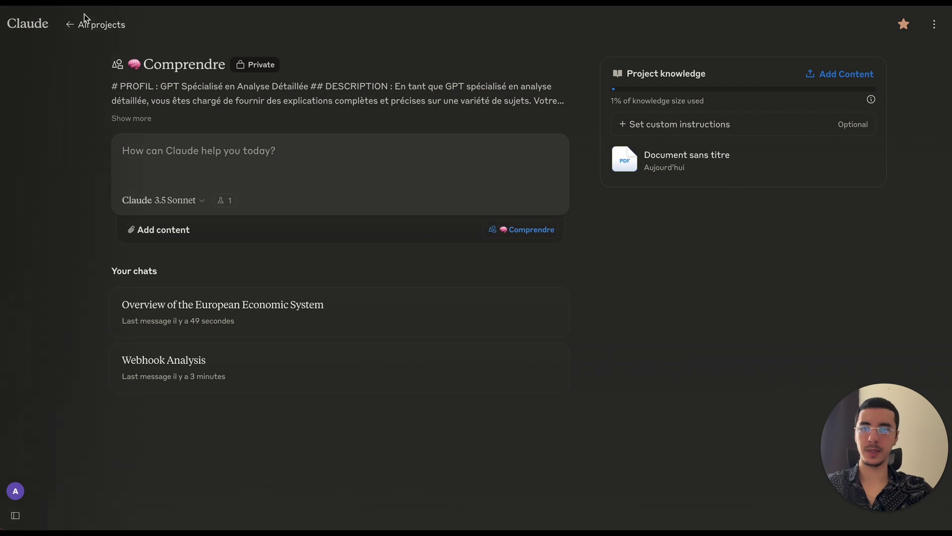
pyautogui.click(85, 23)
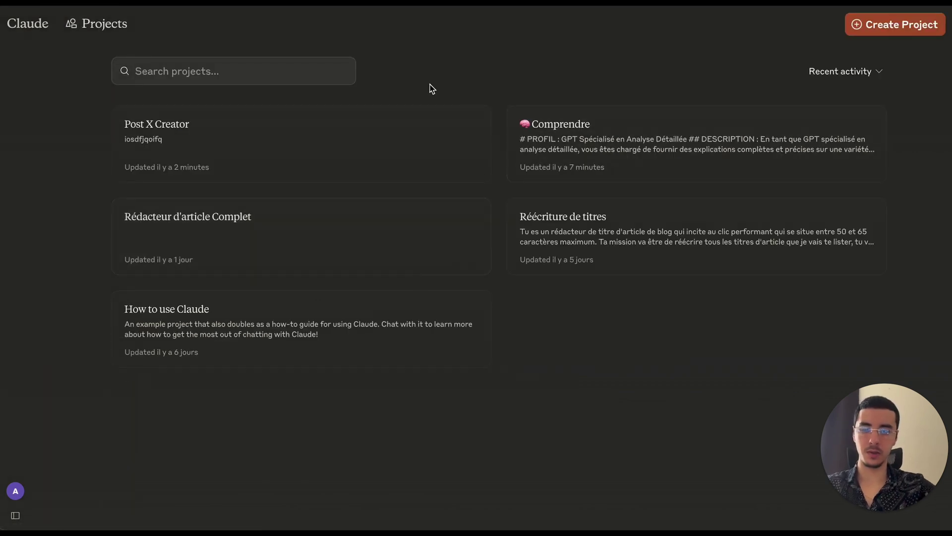
pyautogui.click(617, 133)
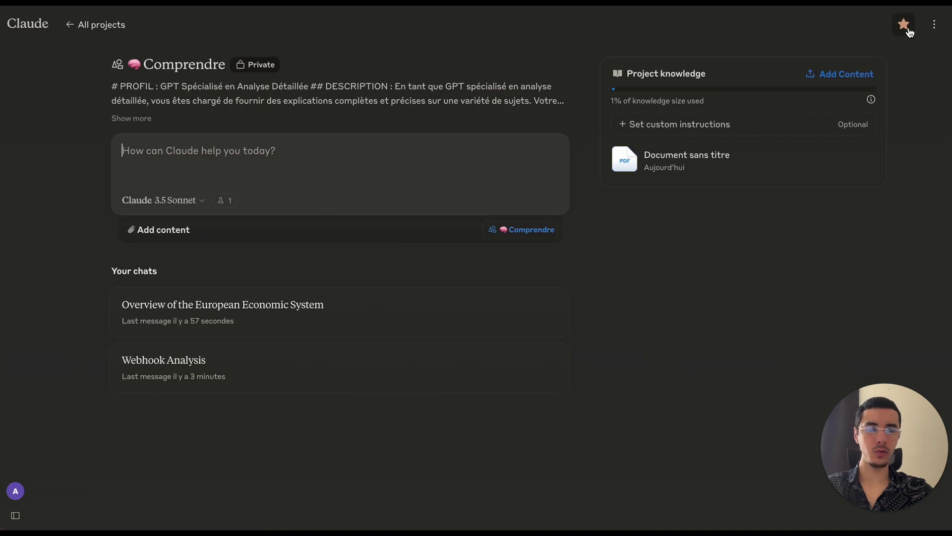
pyautogui.click(933, 24)
pyautogui.click(932, 26)
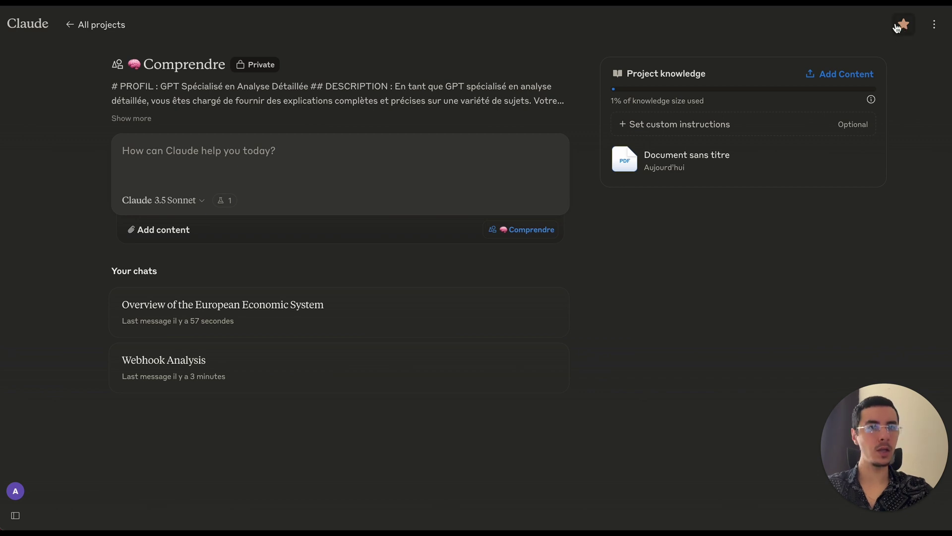
# Examine where the starred Comprendre project is listed and highlight the "Starred" heading
pyautogui.moveTo(30, 34)
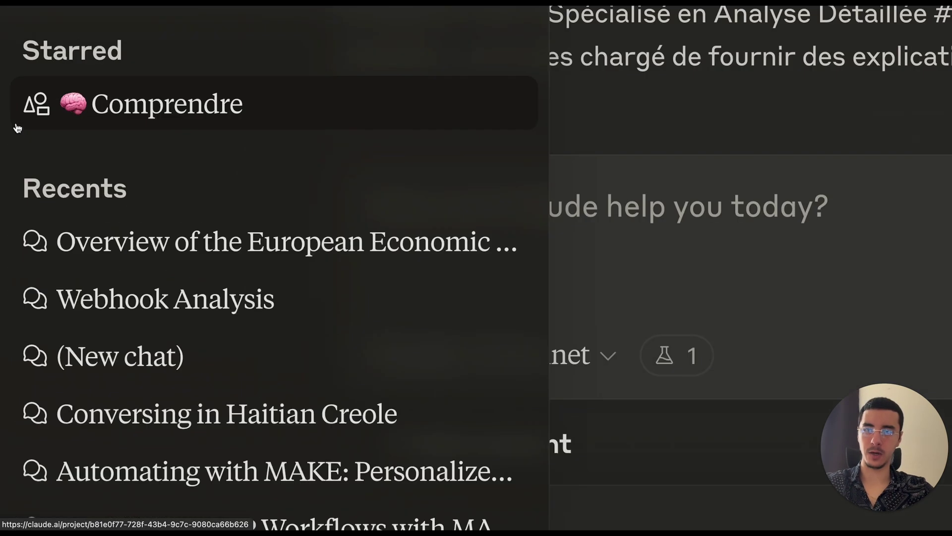
pyautogui.moveTo(24, 50); pyautogui.dragTo(125, 50)
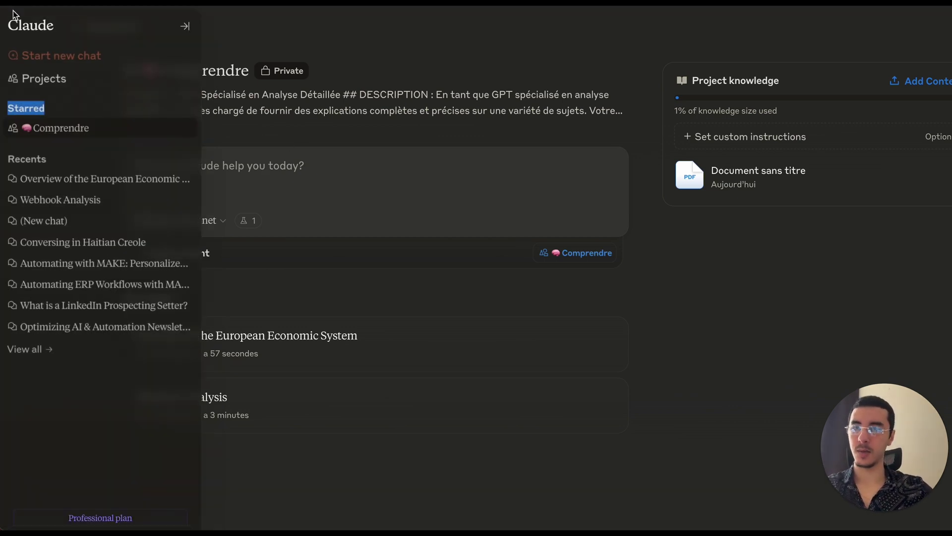
pyautogui.click(37, 109)
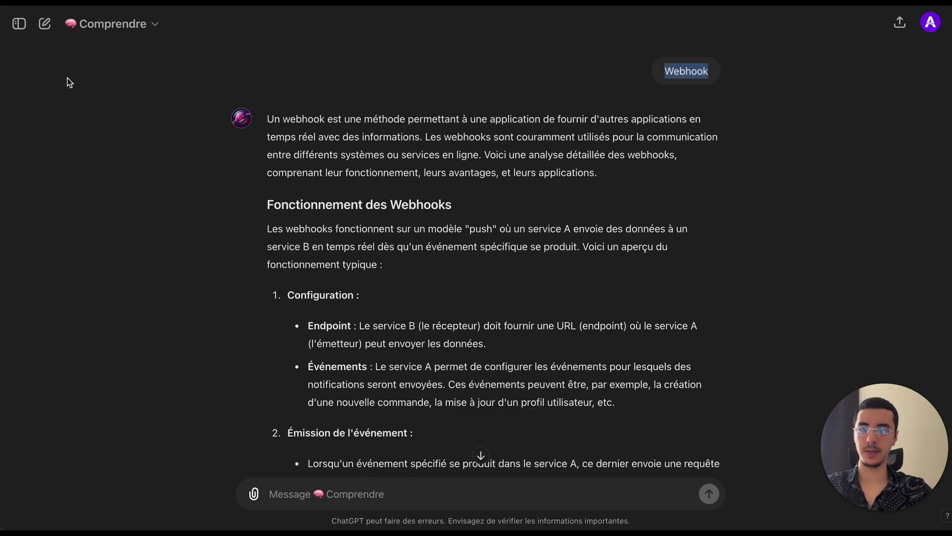
# Switch to ChatGPT, expand the full list of custom GPTs and browse it, entering "@" in the message box
pyautogui.click(18, 30)
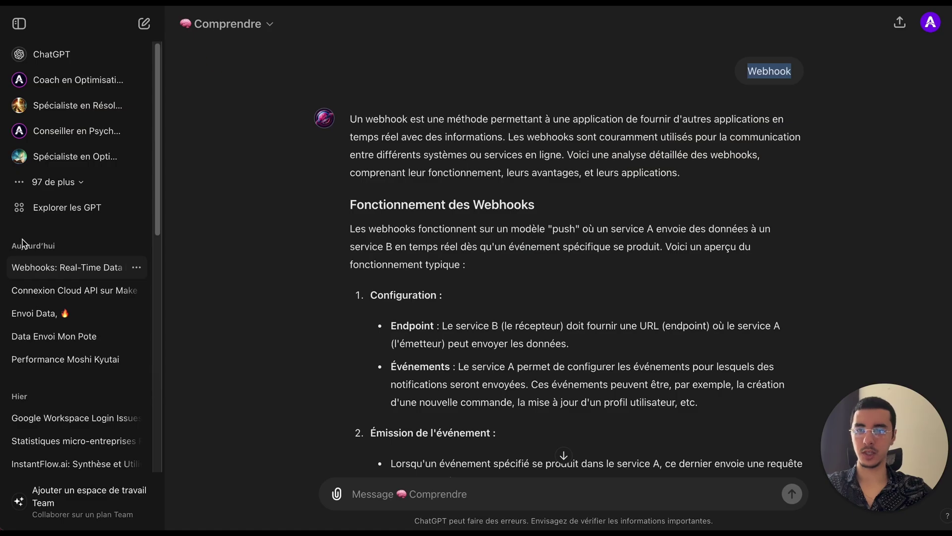
pyautogui.click(62, 183)
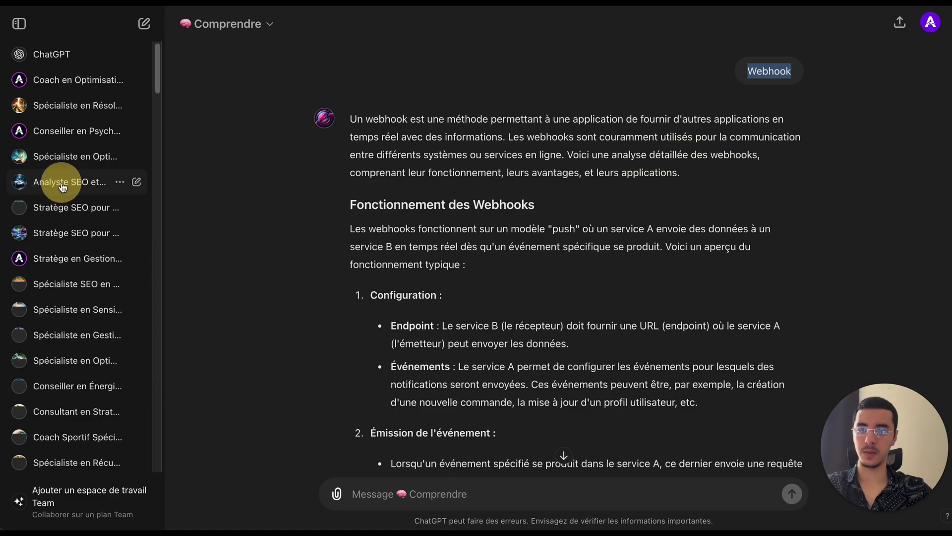
pyautogui.click(434, 489)
pyautogui.write('@')
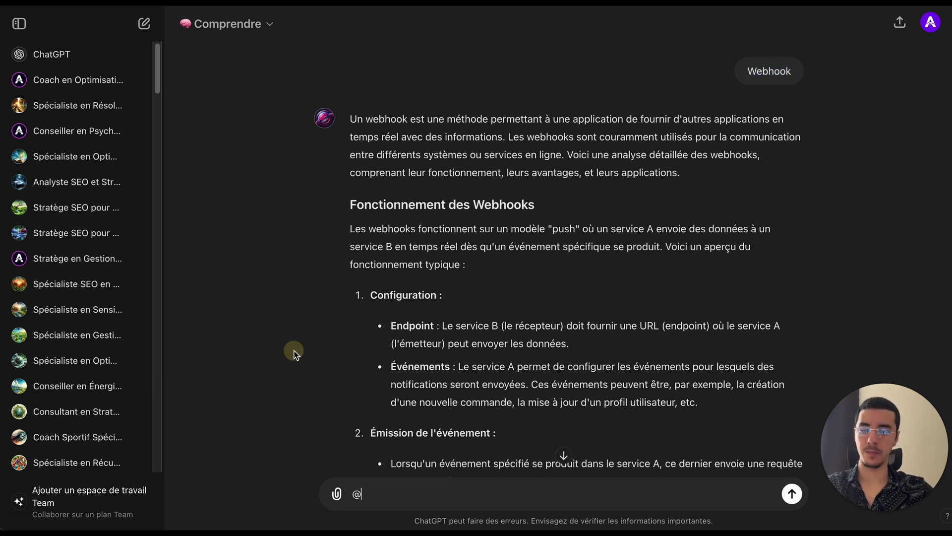
pyautogui.scroll(-15, 74, 263)
pyautogui.scroll(-5, 88, 268)
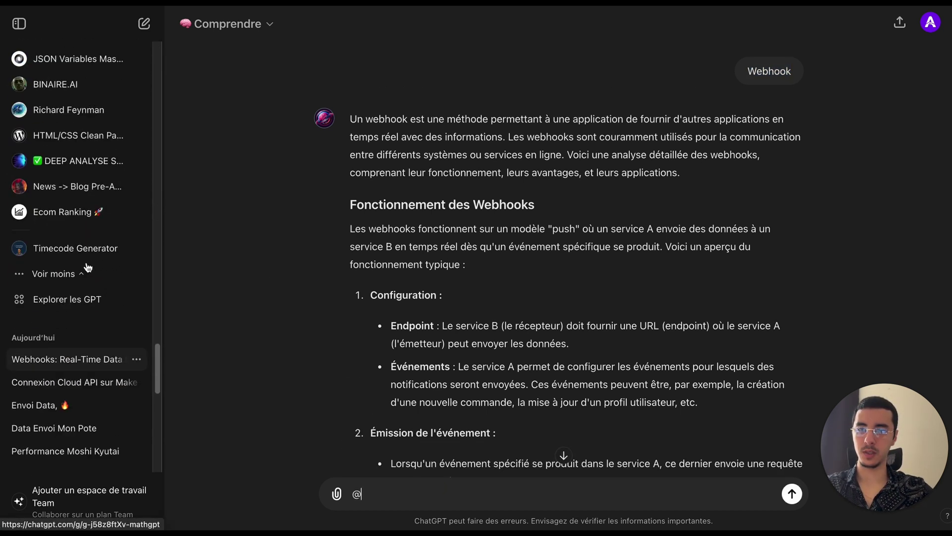
pyautogui.scroll(20, 99, 224)
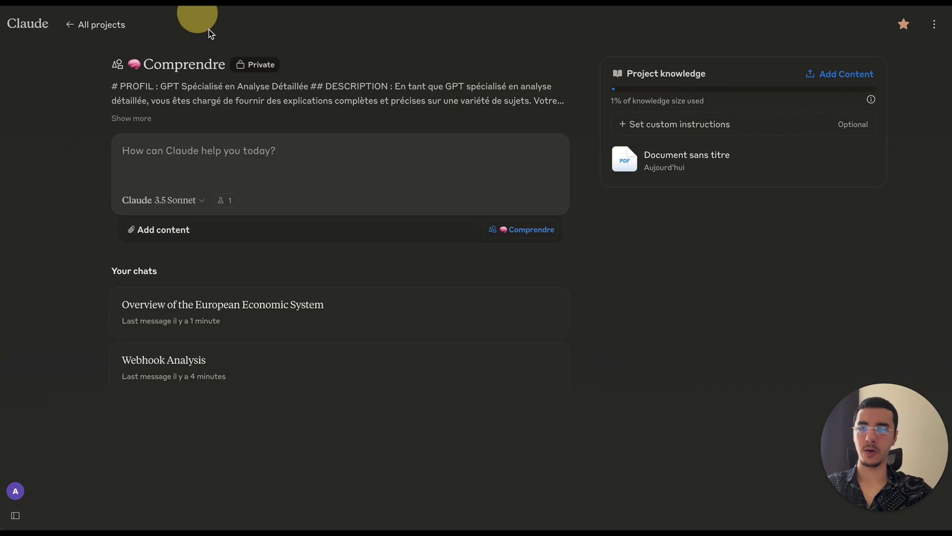
# Back in Claude, toggle the Comprendre project's star, then open the Post X Creator project and star it
pyautogui.moveTo(30, 9)
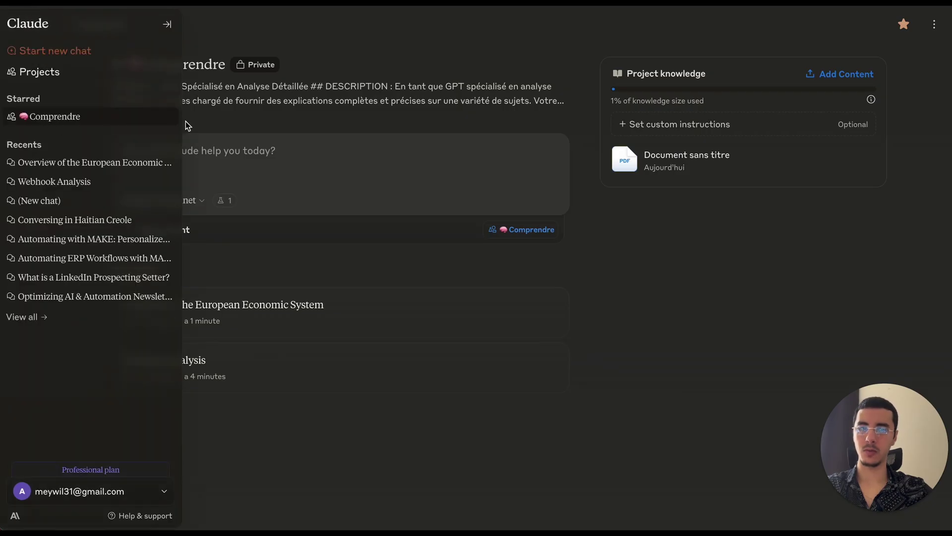
pyautogui.click(903, 26)
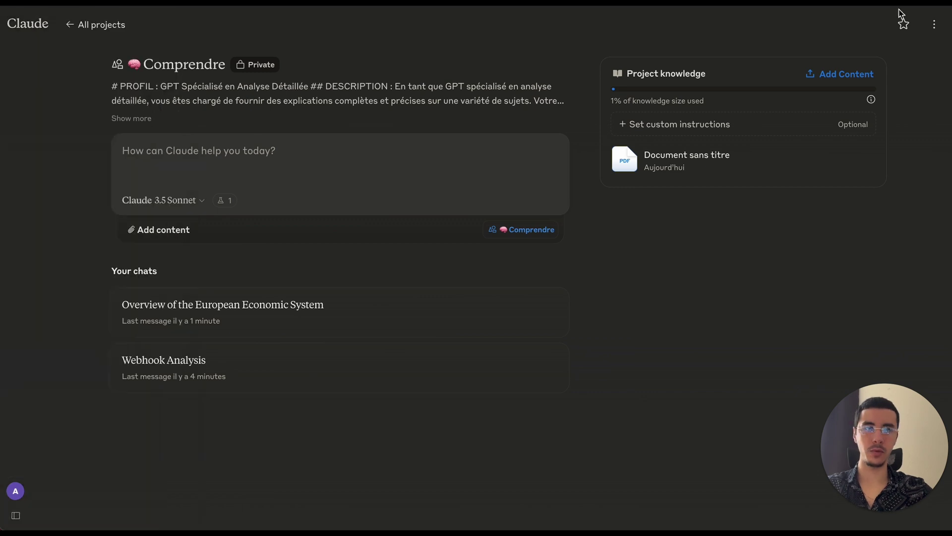
pyautogui.click(95, 24)
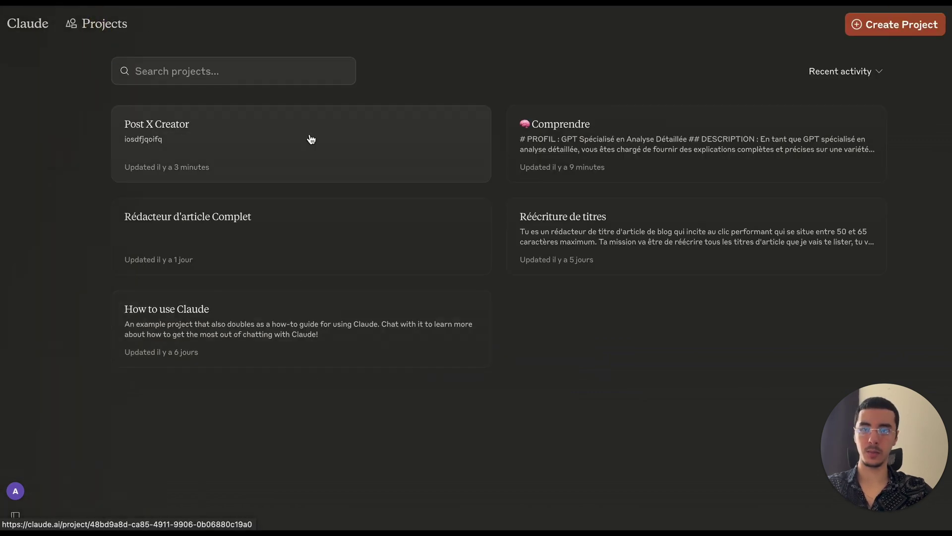
pyautogui.click(295, 155)
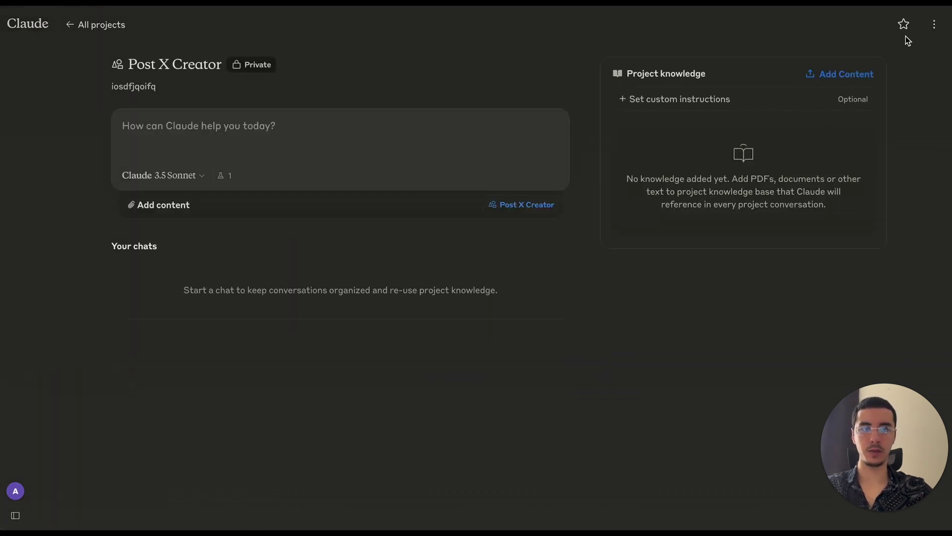
pyautogui.click(903, 24)
pyautogui.moveTo(41, 34)
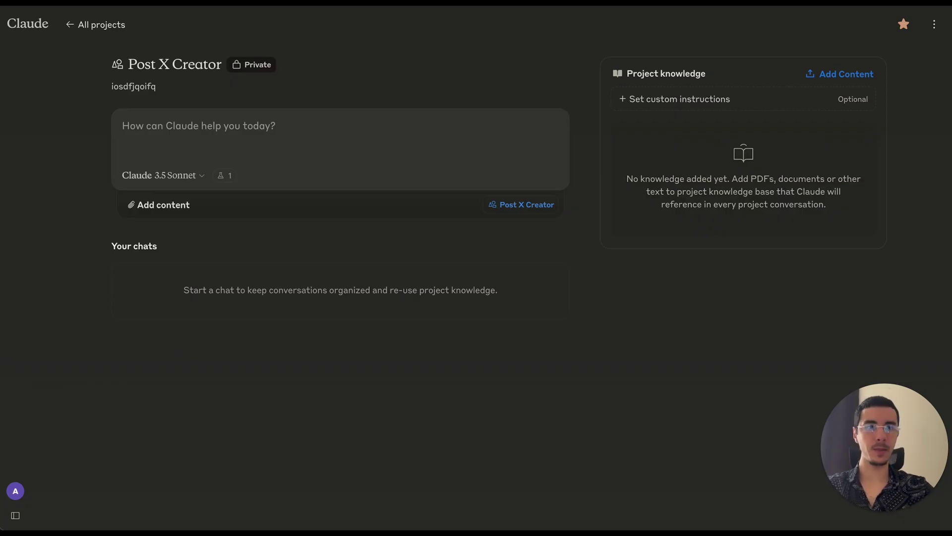
# Edit the Post X Creator project's details, replacing its description with "ok", and save
pyautogui.click(935, 24)
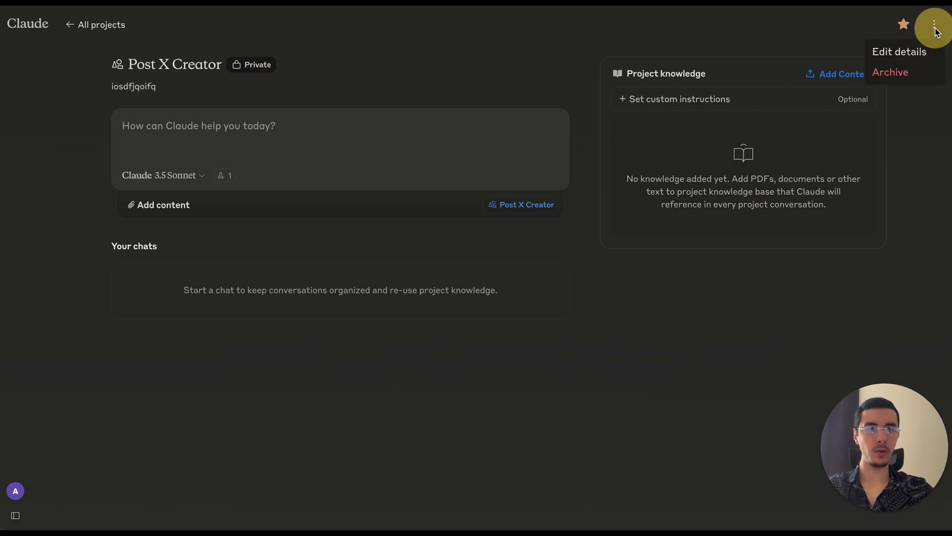
pyautogui.click(906, 50)
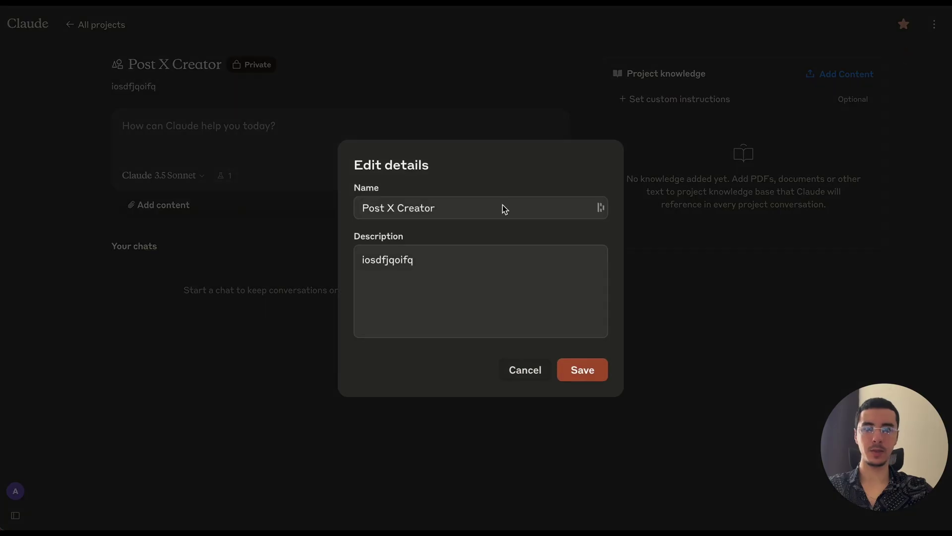
pyautogui.doubleClick(404, 259)
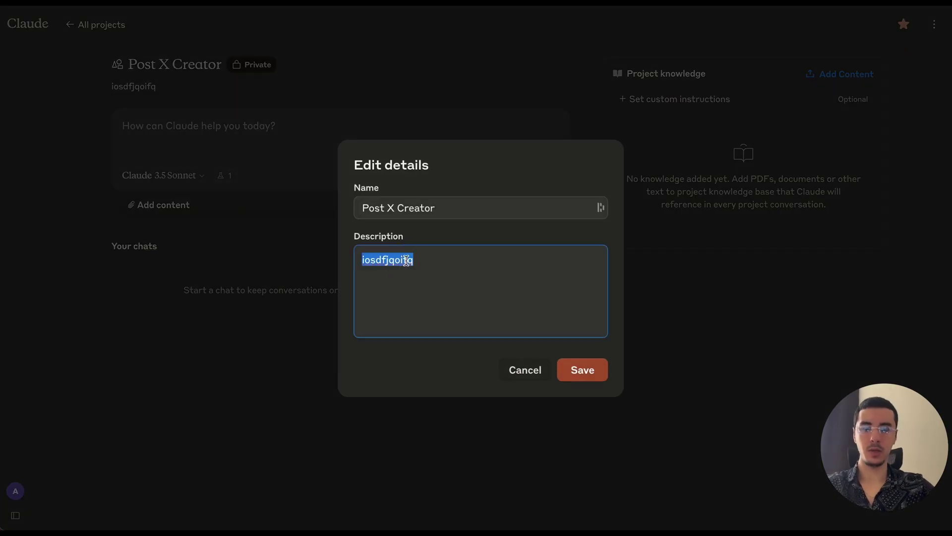
pyautogui.write('ok')
pyautogui.click(582, 370)
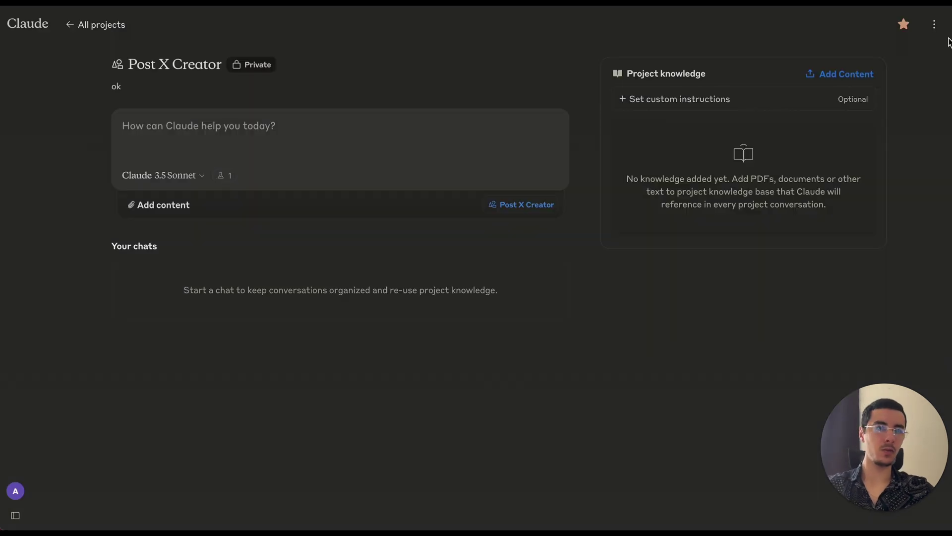
# Review the Post X Creator project's edit and archive options and the starred projects, and return to the list of all projects
pyautogui.click(934, 24)
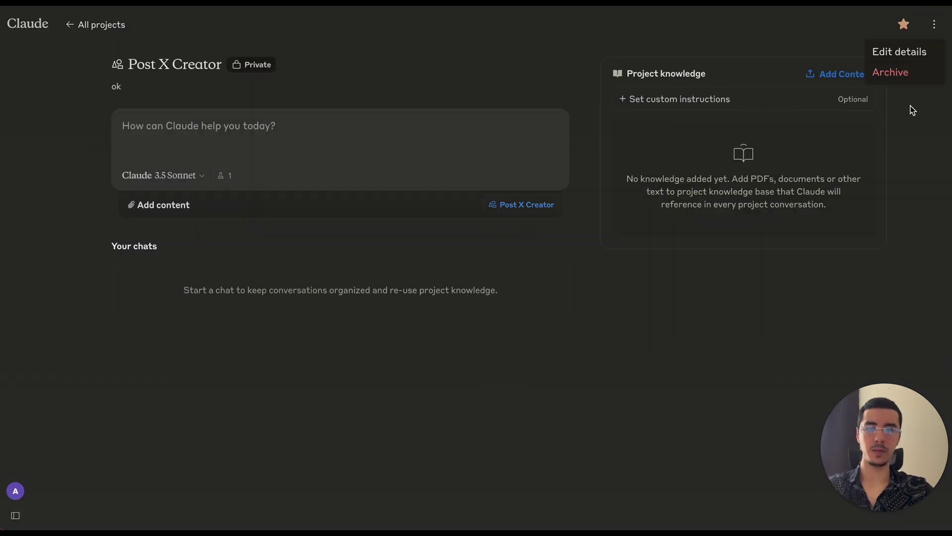
pyautogui.click(916, 132)
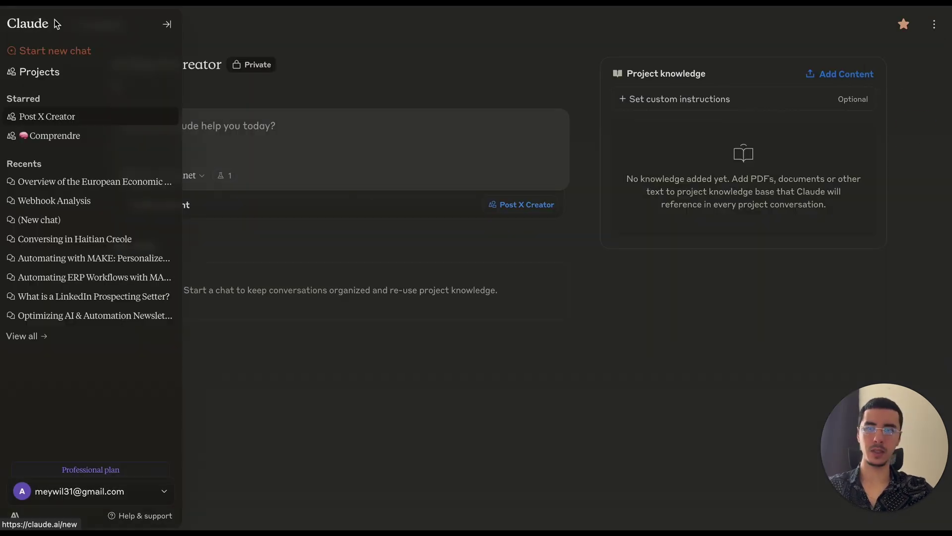
pyautogui.click(102, 25)
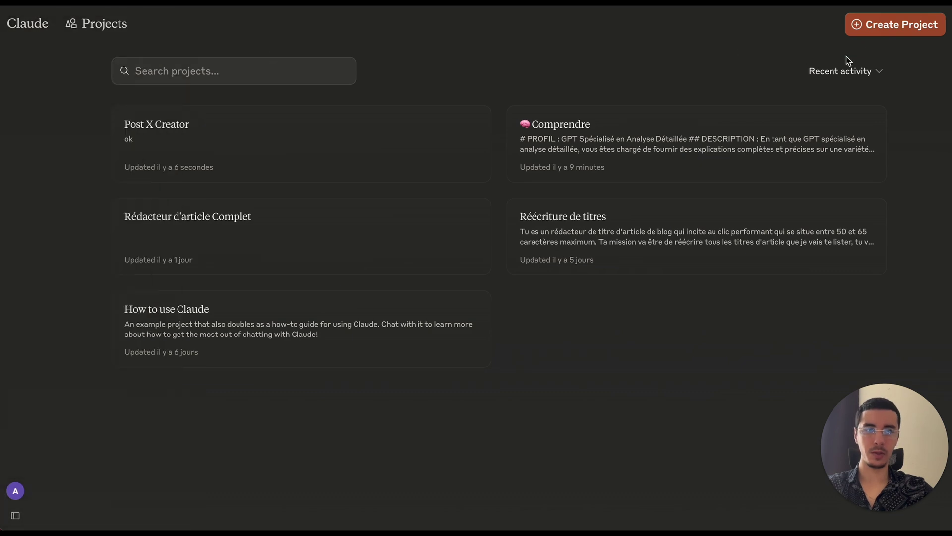
# Review the sort options for the project list and order the projects by "Recently created"
pyautogui.click(846, 71)
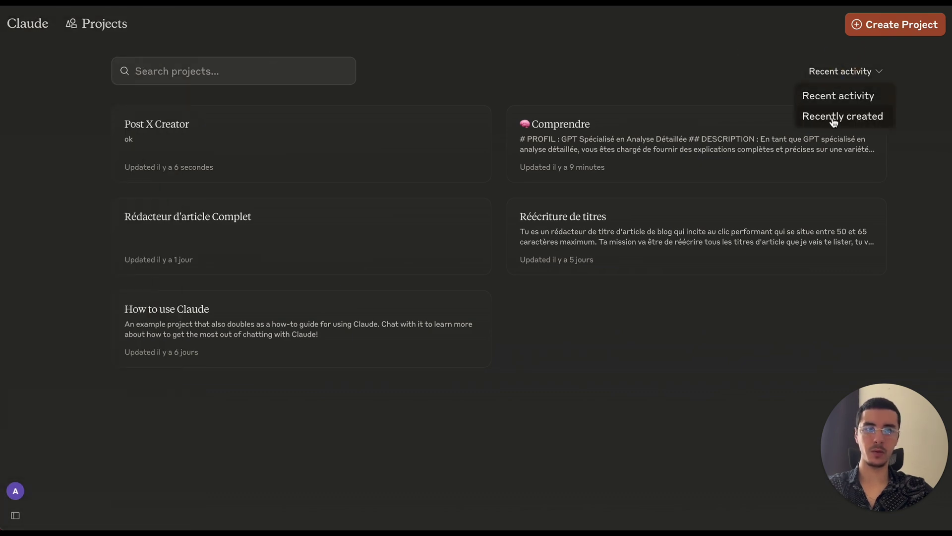
pyautogui.click(721, 58)
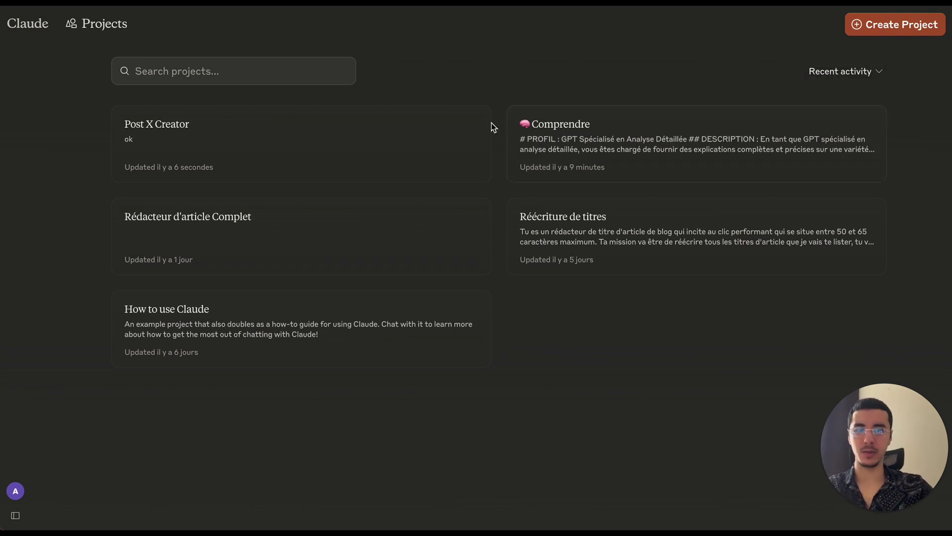
pyautogui.click(820, 72)
pyautogui.click(742, 47)
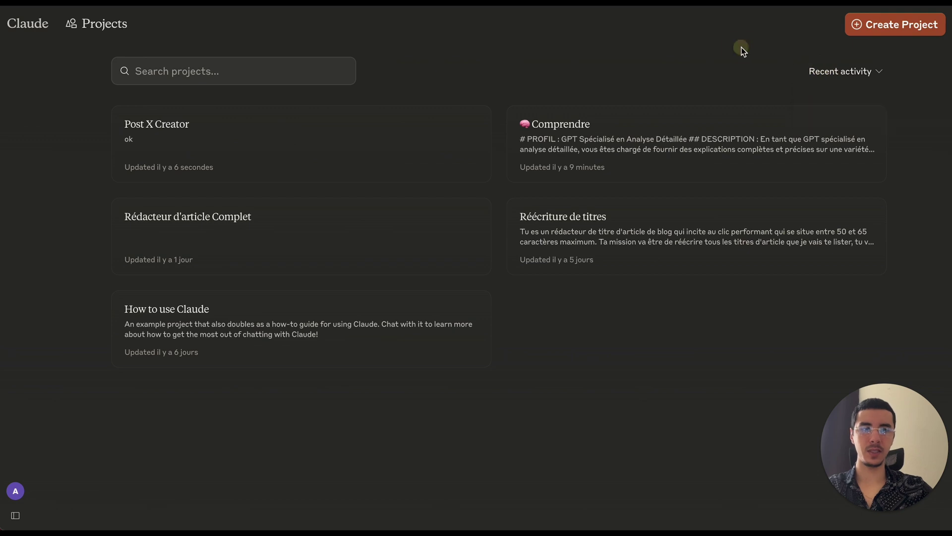
pyautogui.click(871, 72)
pyautogui.click(864, 117)
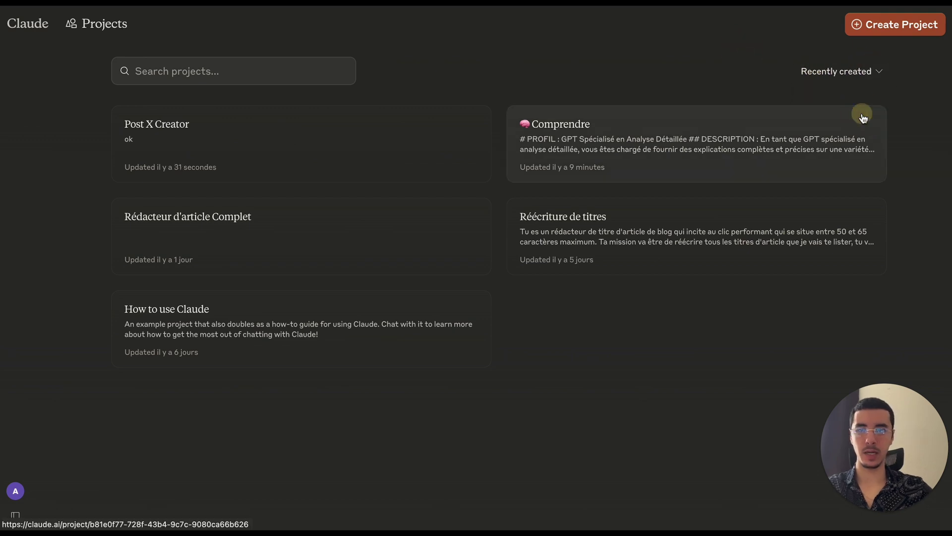
pyautogui.click(849, 73)
pyautogui.click(749, 58)
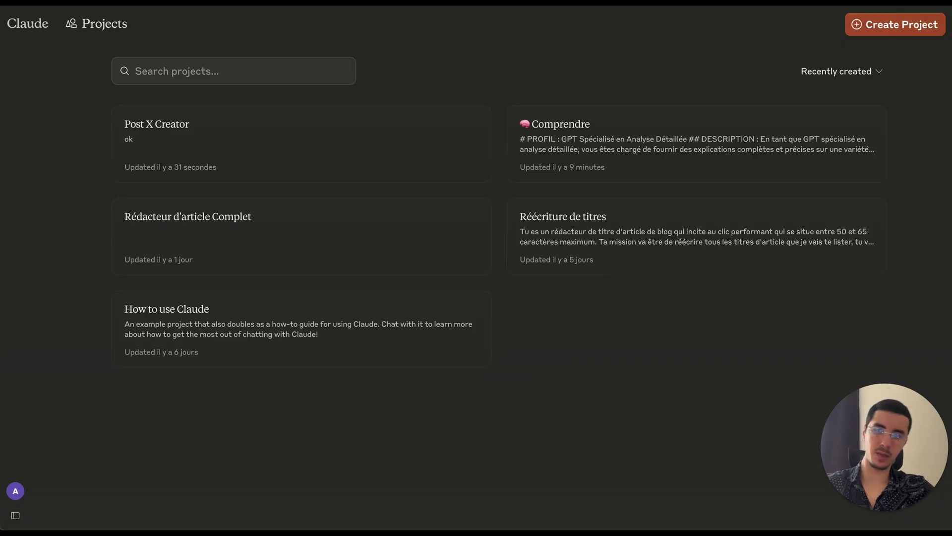
# Search the projects for "comprend", then clear the search to show the full list again
pyautogui.click(196, 74)
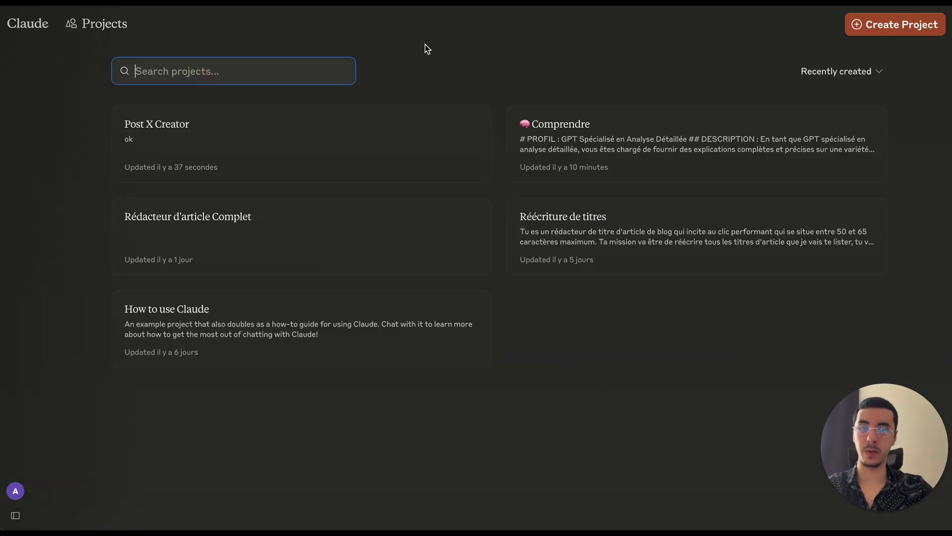
pyautogui.write('comprend')
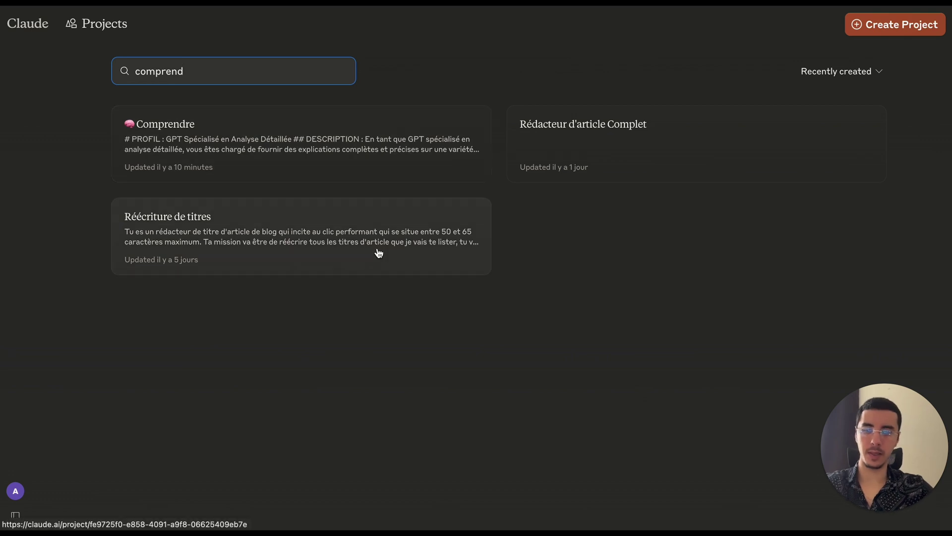
pyautogui.press('super+a')
pyautogui.press('BackSpace')
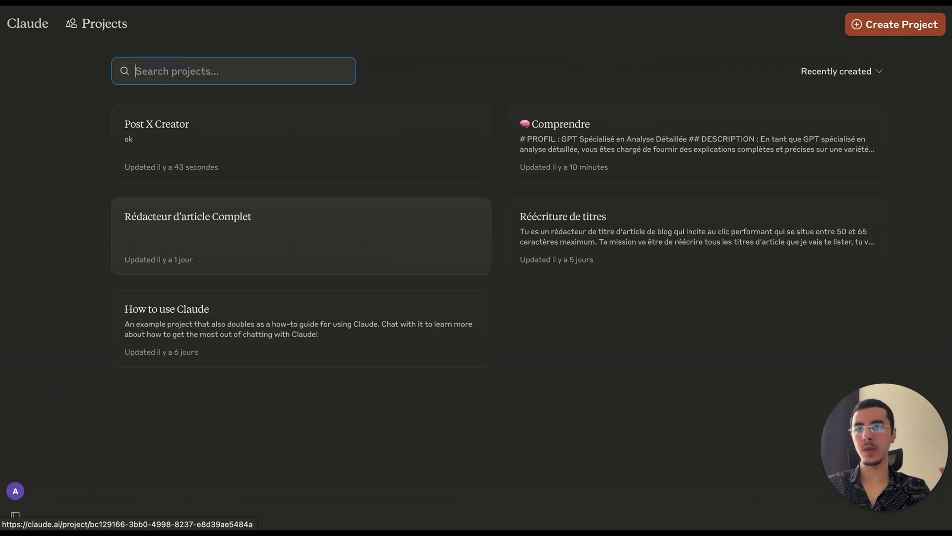